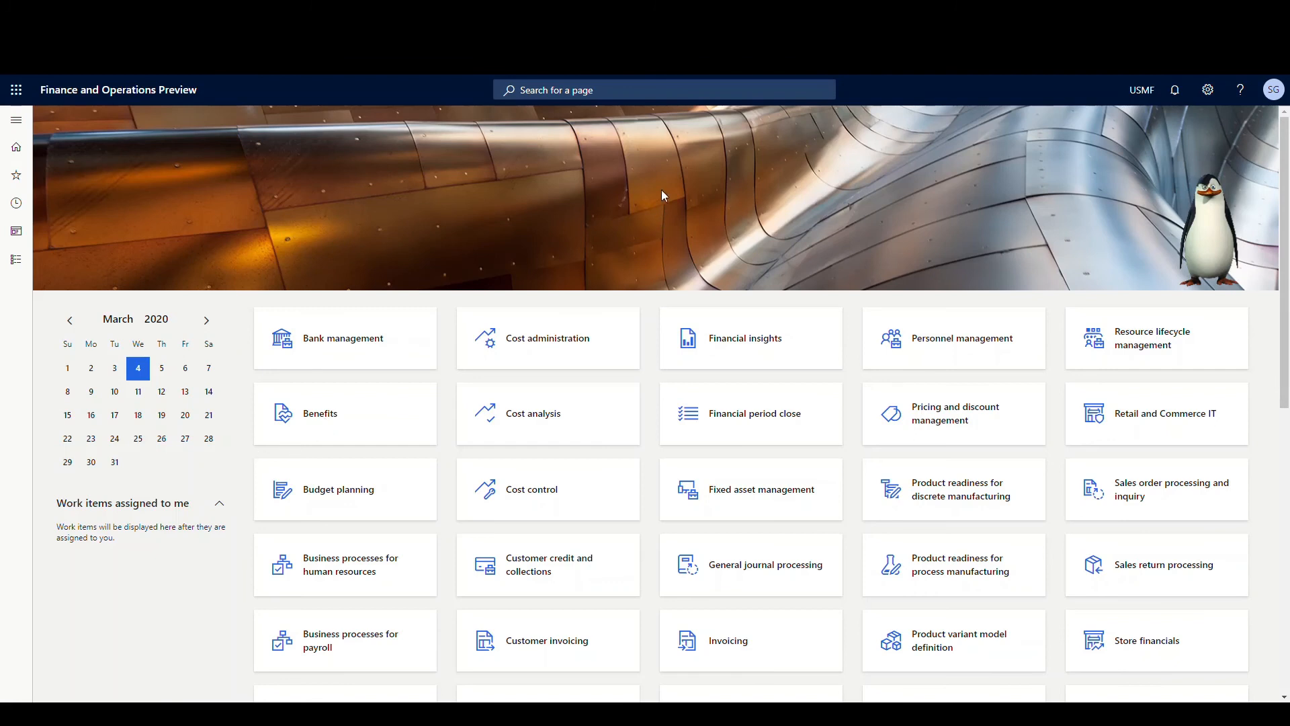
Open the list of all sales orders in the Sales and marketing module.
click(16, 120)
scroll(107, 323, down, 5)
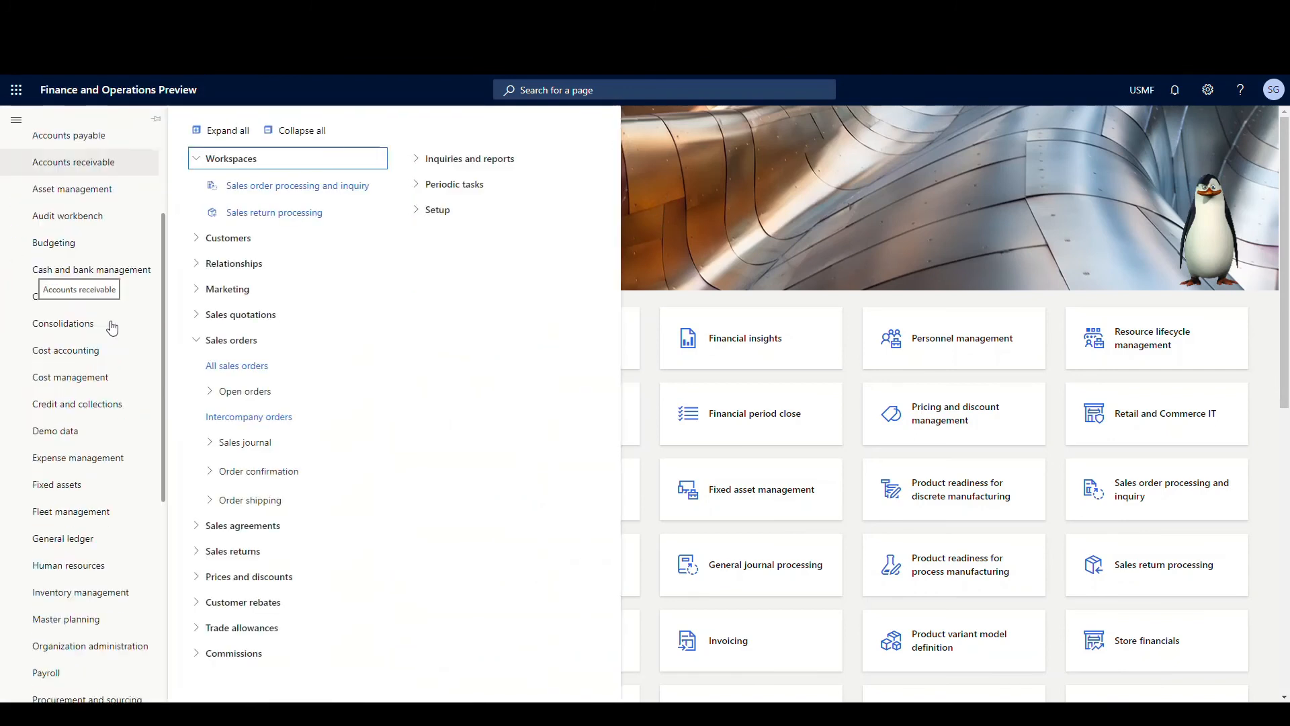
scroll(112, 327, down, 3)
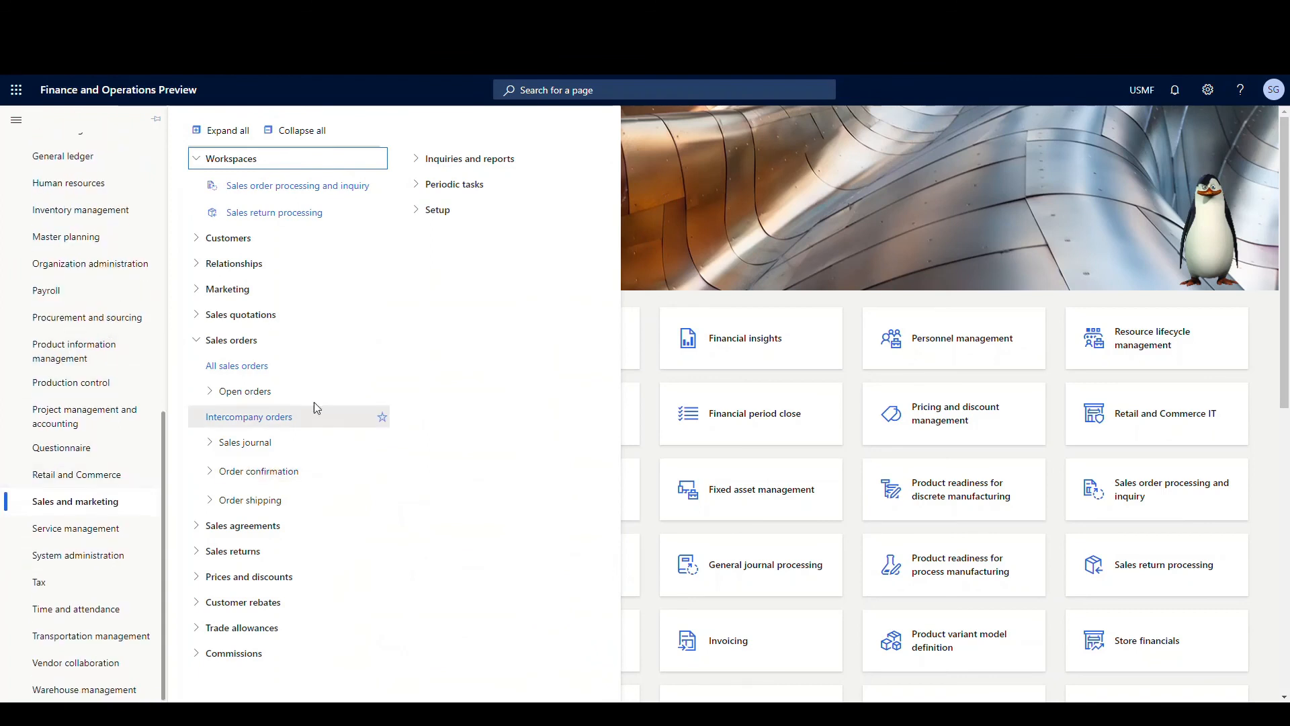
click(258, 373)
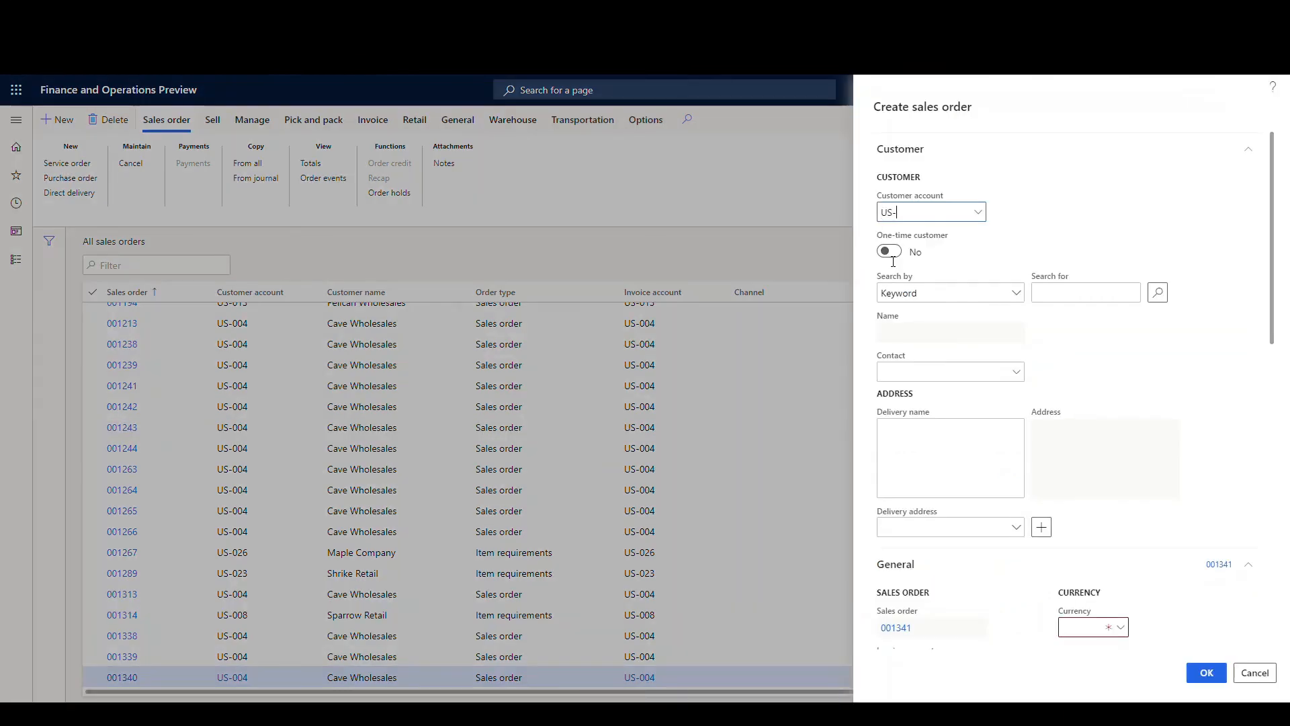
Create a sales order for the customer Cave Wholesales with warehouse 24.
key(Tab)
scroll(1143, 482, down, 4)
click(1125, 469)
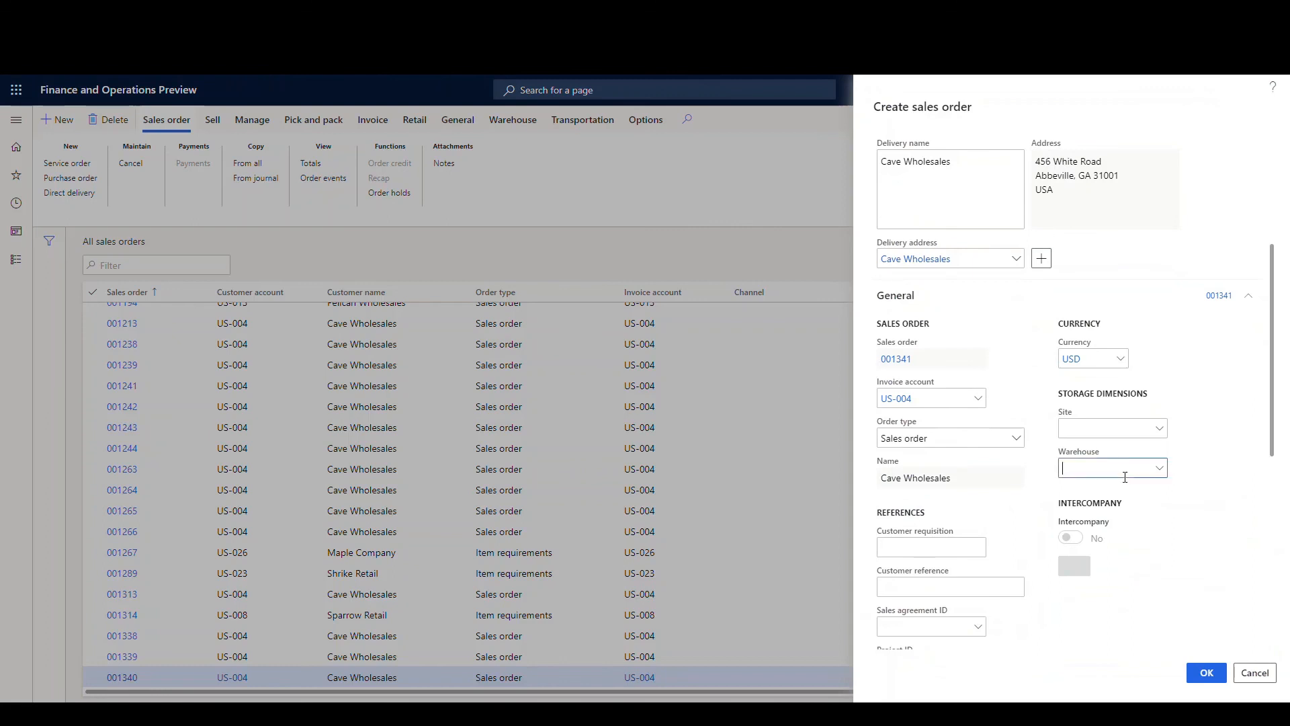
text(24)
click(1213, 679)
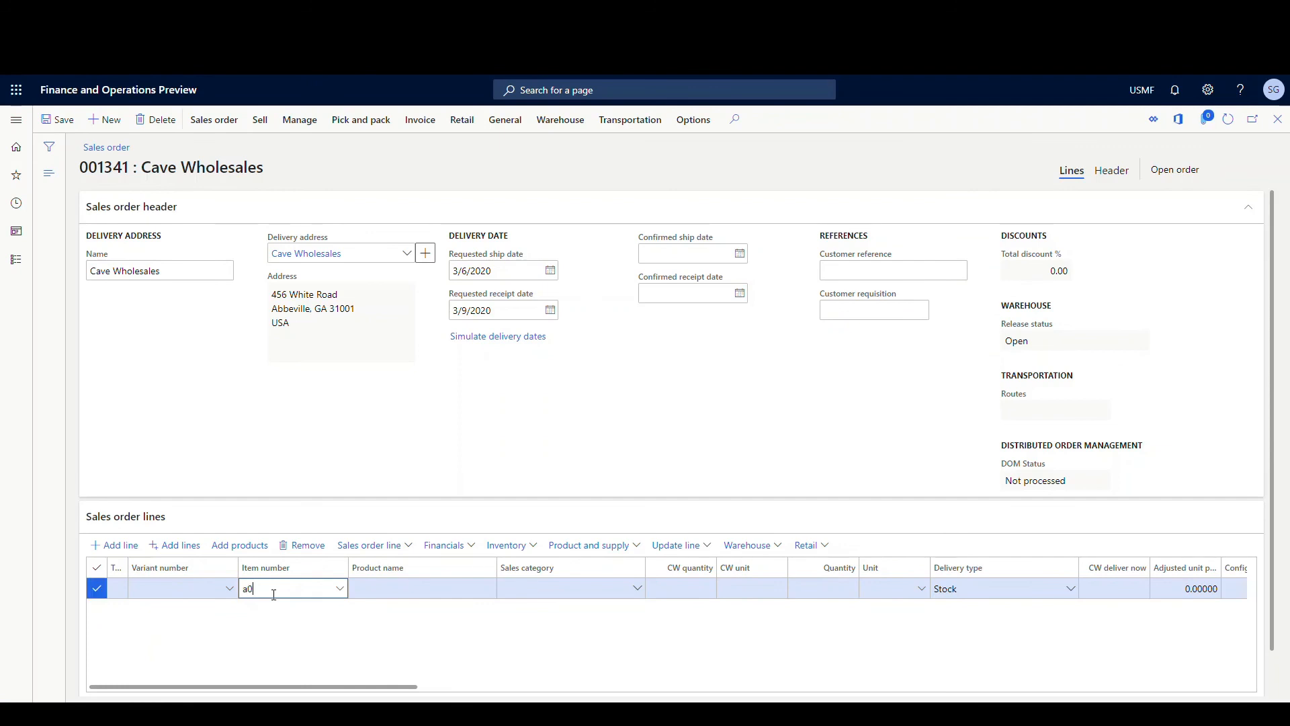
Enter item A0001 on the first sales order line with a quantity of 2.
text(1)
key(Tab)
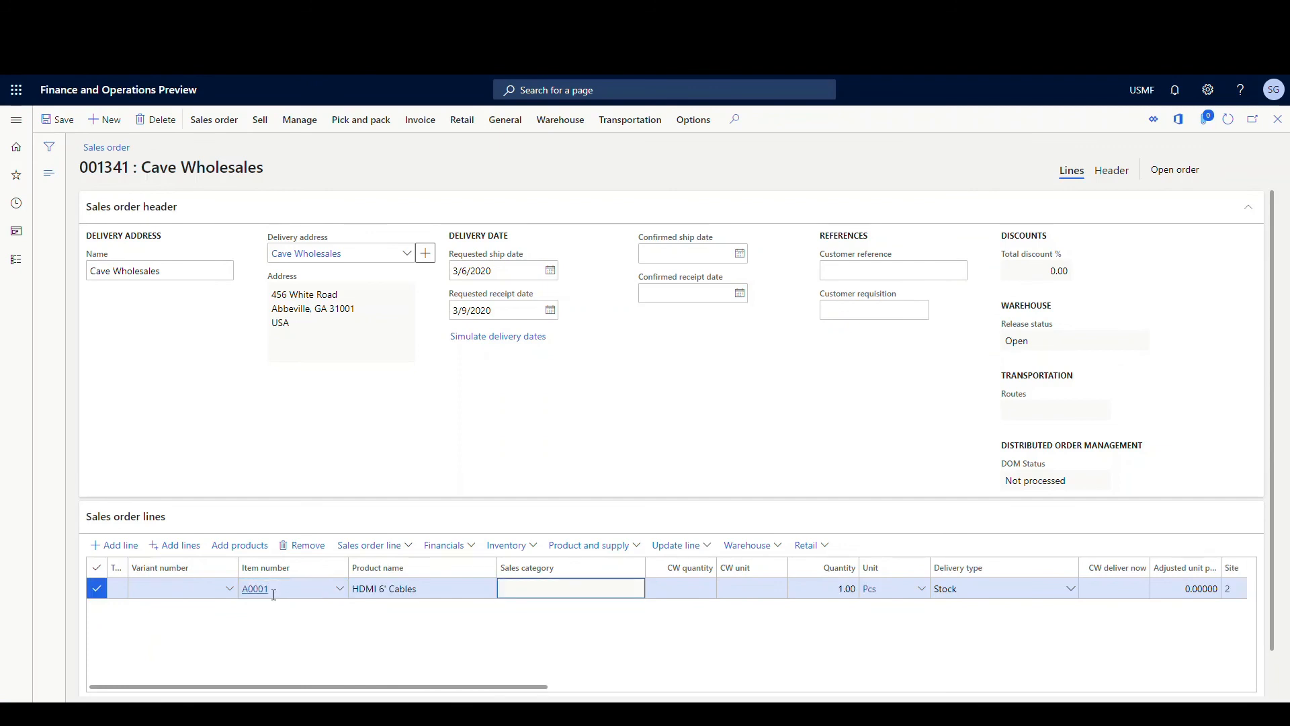
key(Tab)
key(Tab)
text(2)
key(Tab)
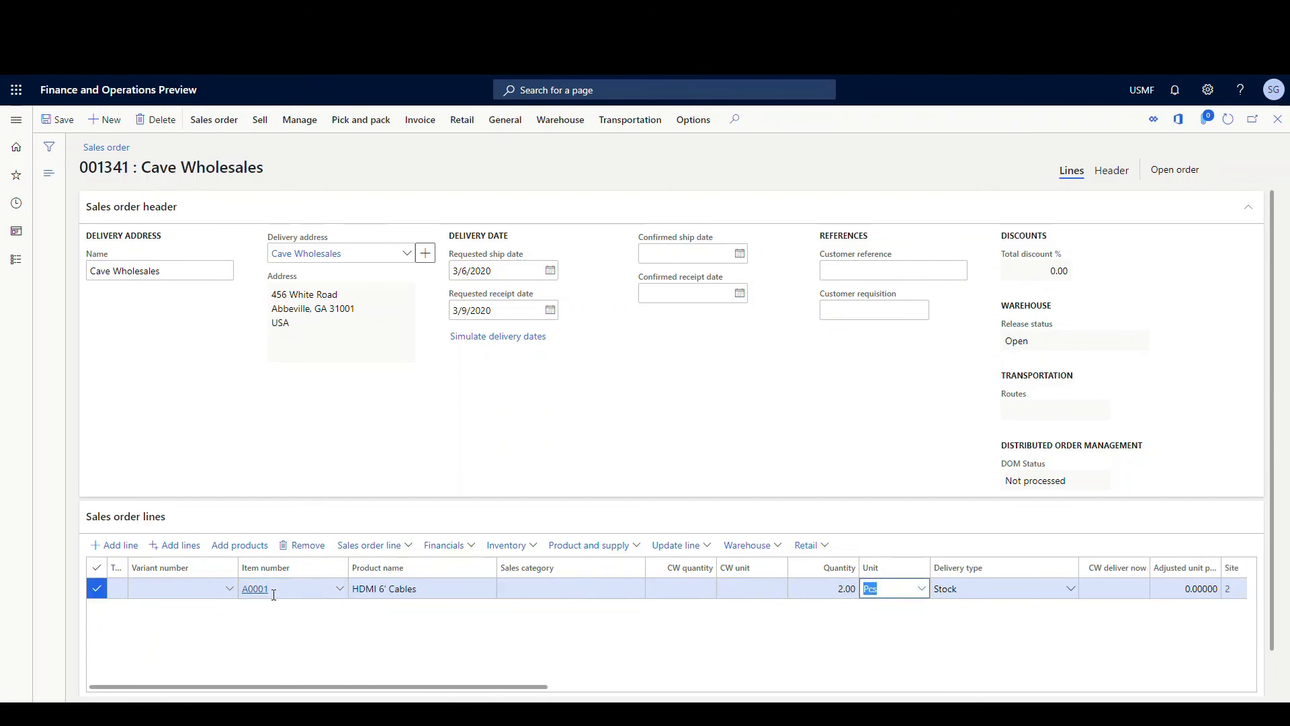
Add a second sales order line for item A0002.
click(116, 547)
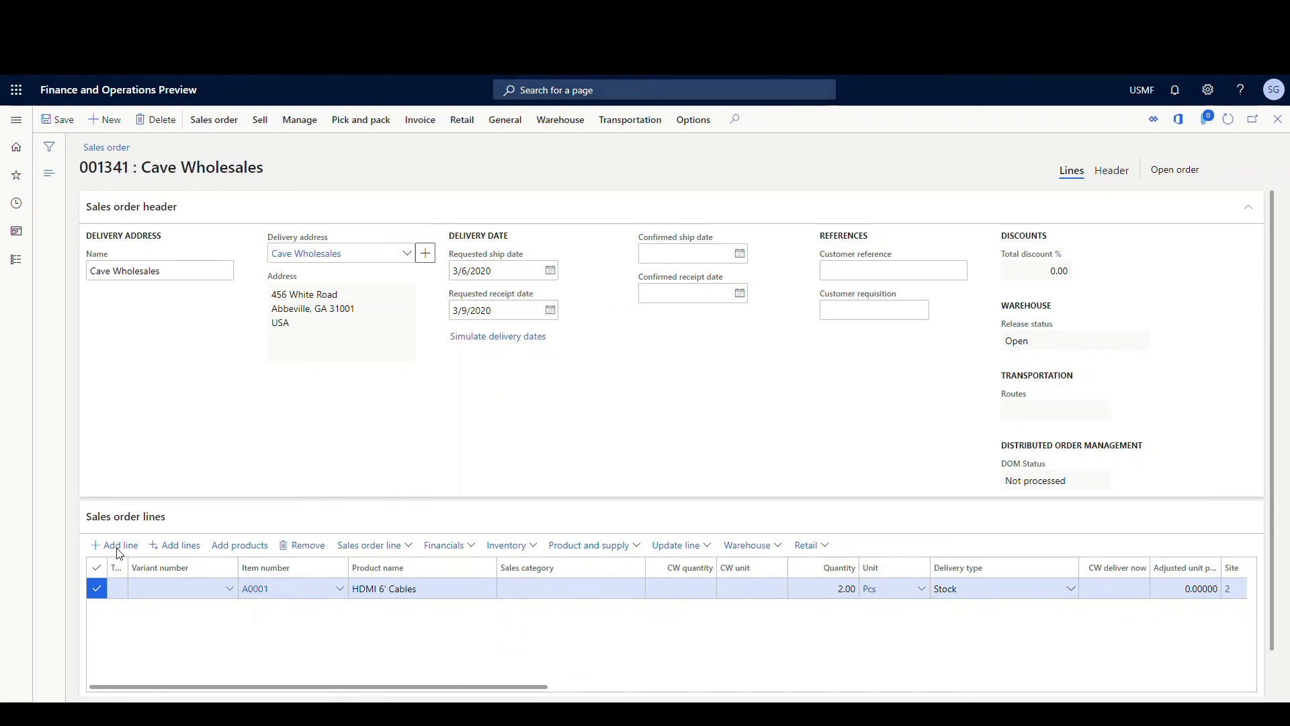
text(a0002)
key(Tab)
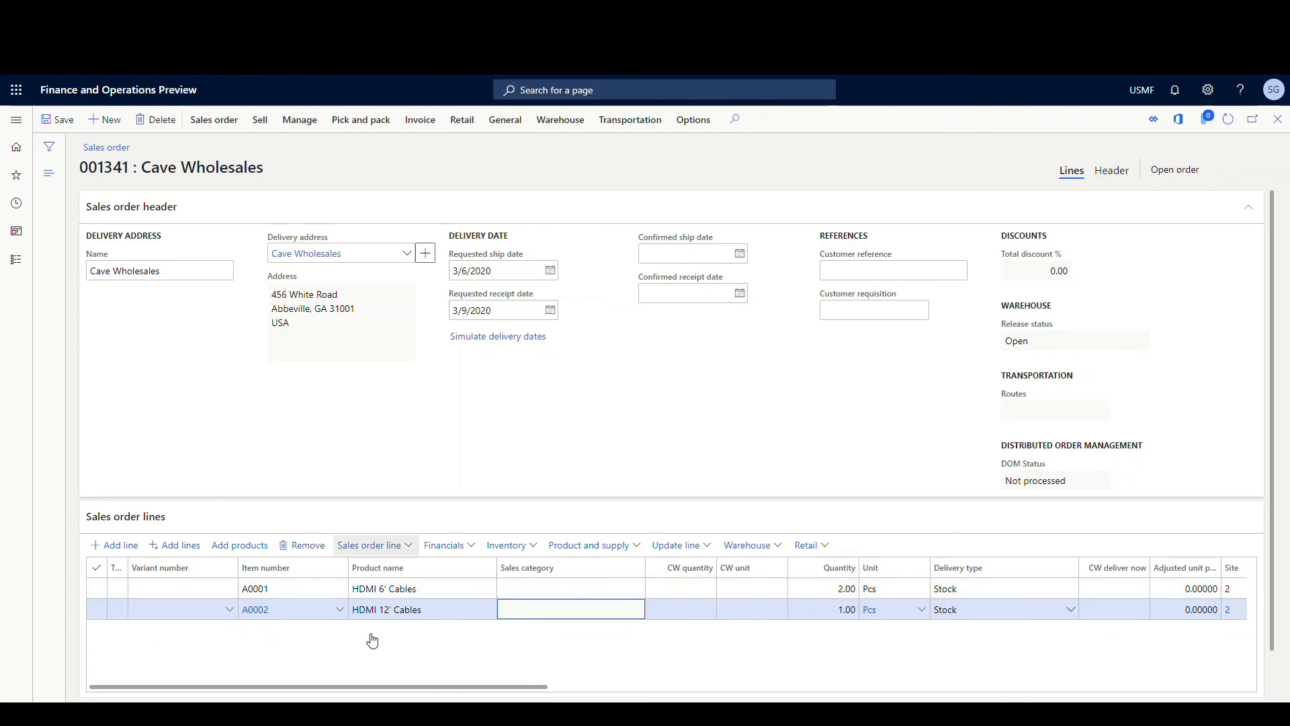
Check the on-hand physical inventory of item A0002 at location FL-020 in warehouse 24.
mouse_move(364, 609)
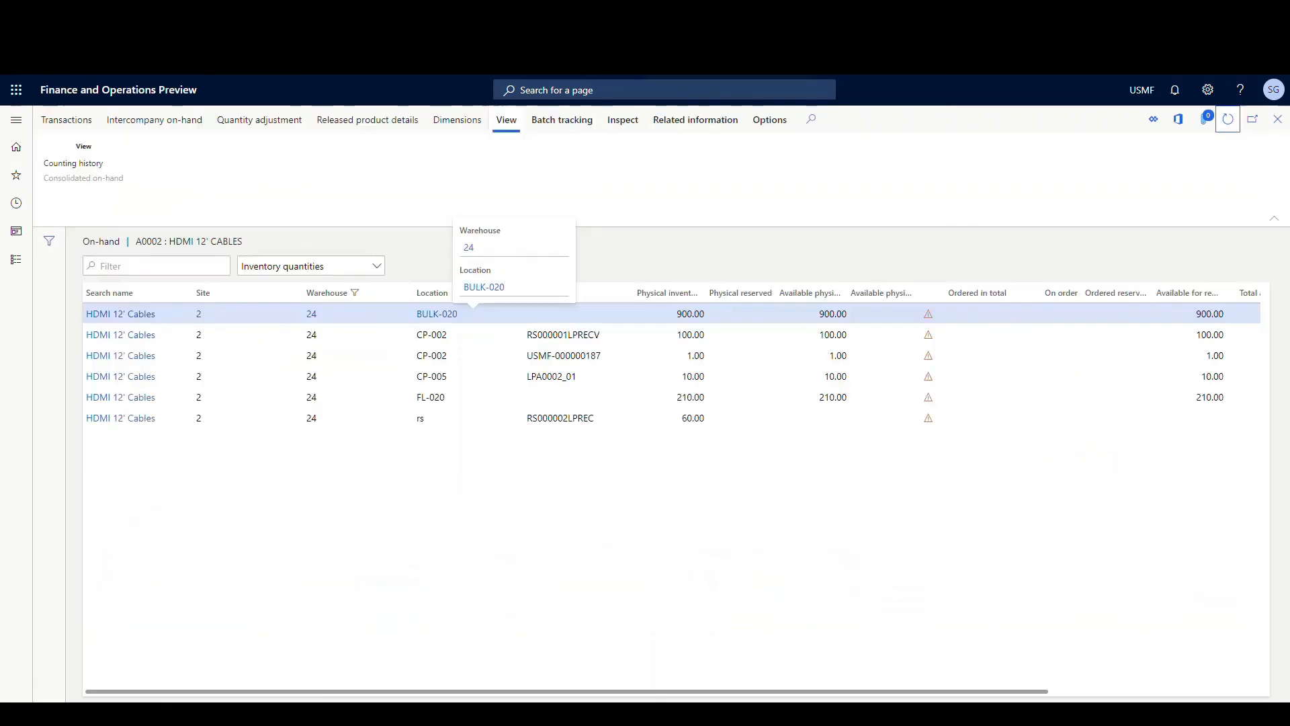
click(678, 397)
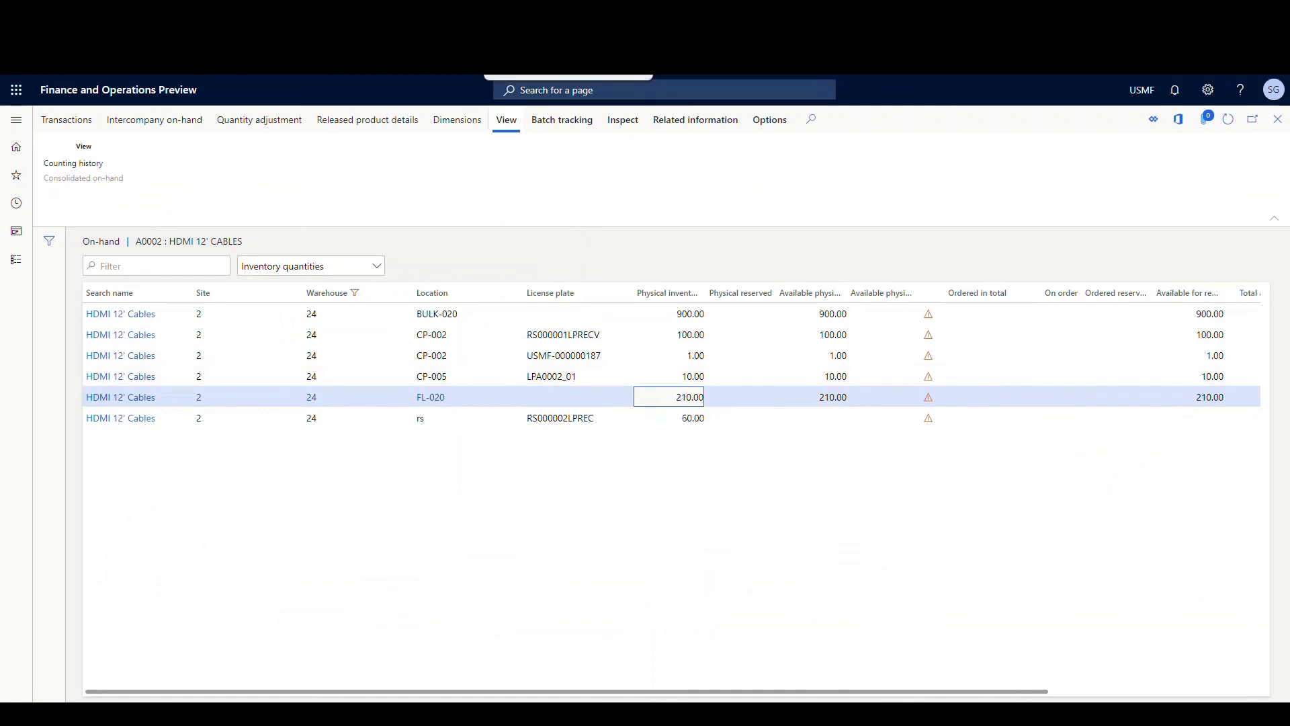
click(564, 12)
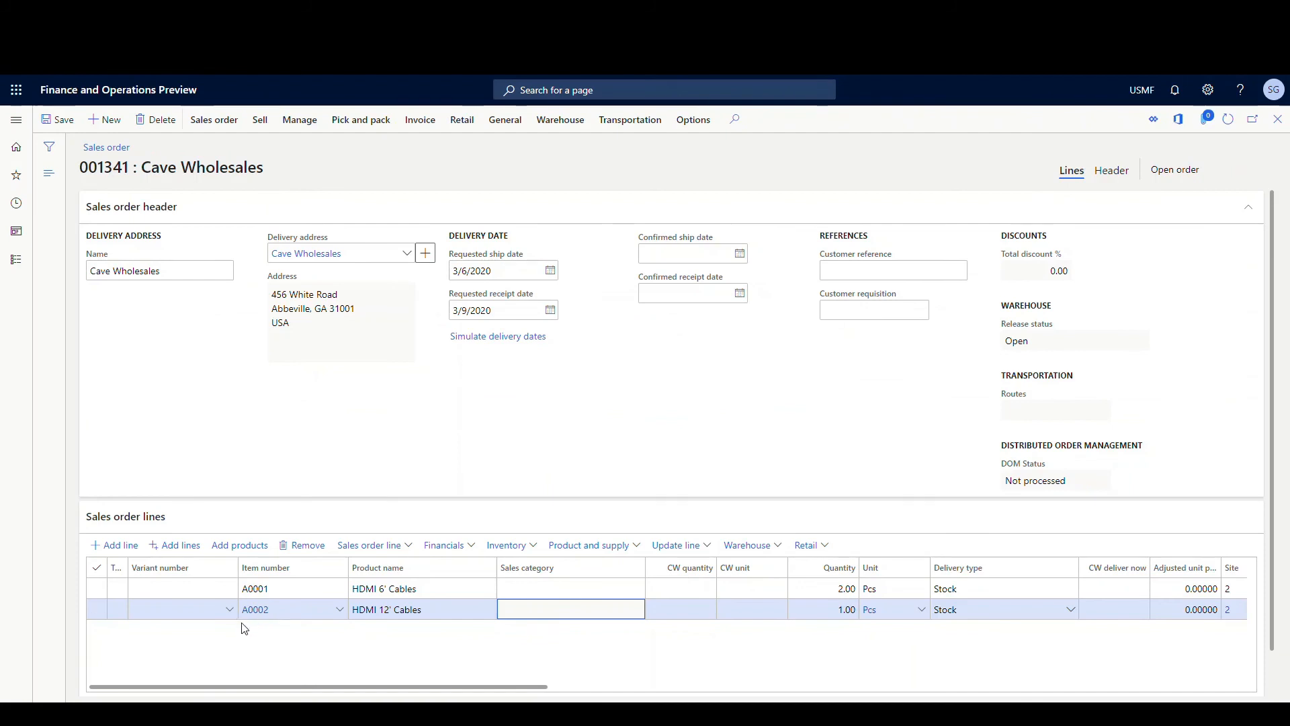
Release the Cave Wholesales sales order to the warehouse.
click(427, 604)
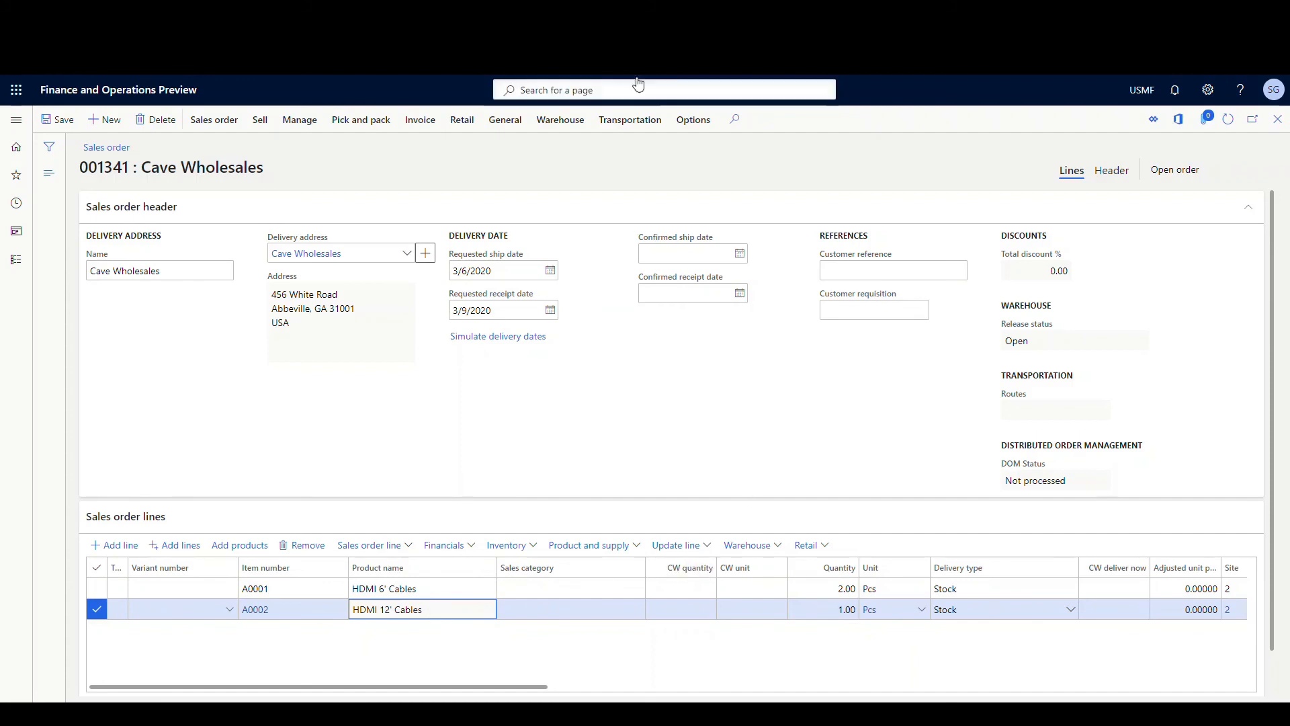
click(581, 128)
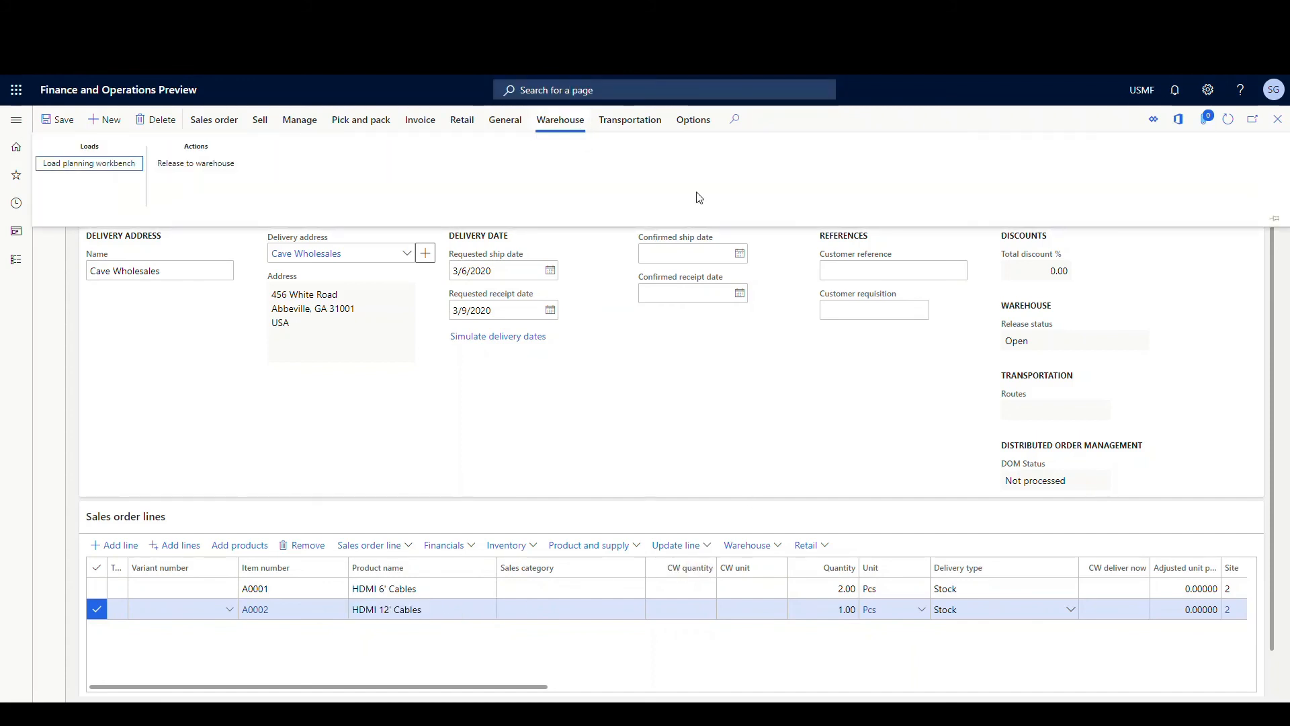
click(199, 165)
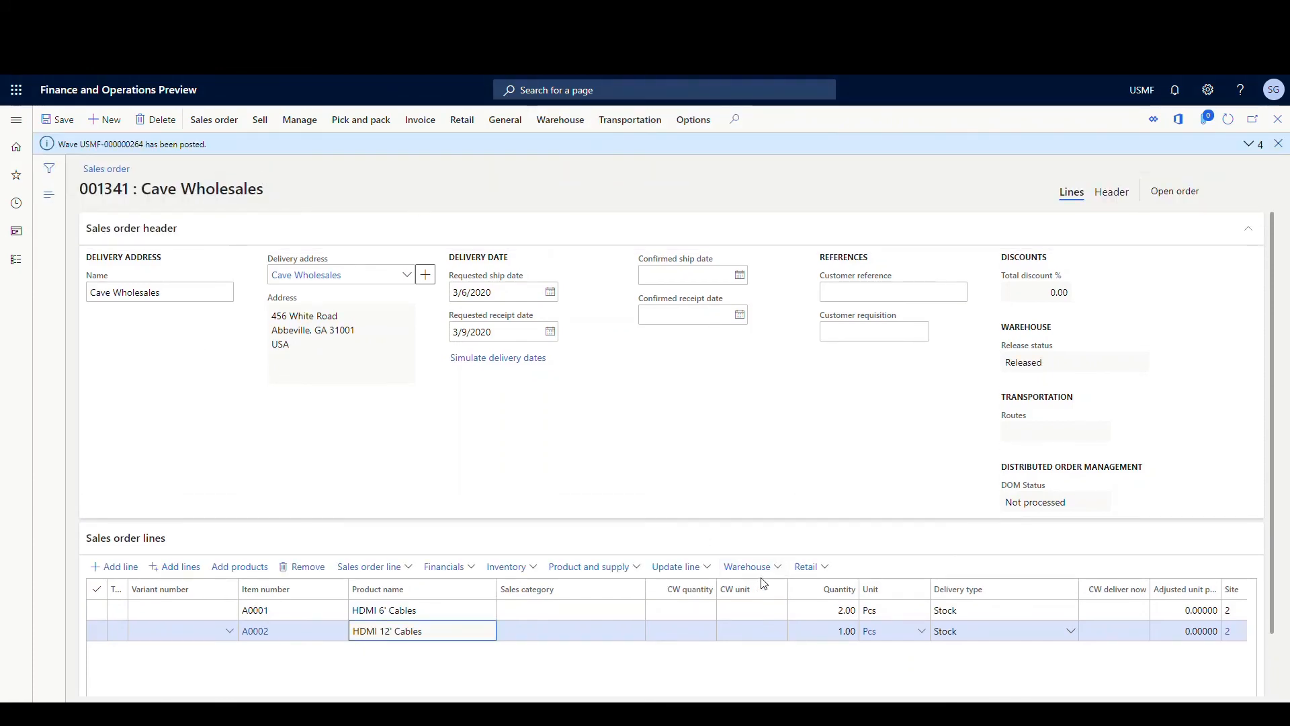
Open the work details for the A0002 order line and copy the work ID.
click(779, 572)
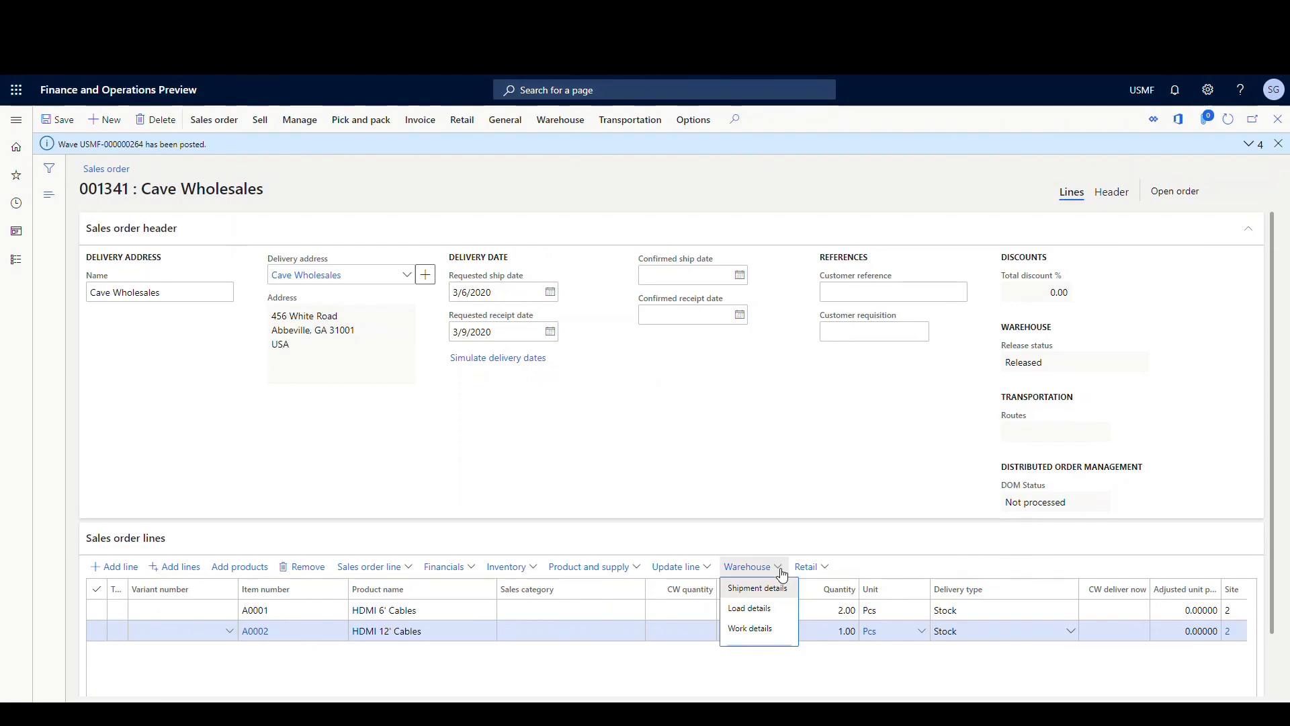
click(751, 628)
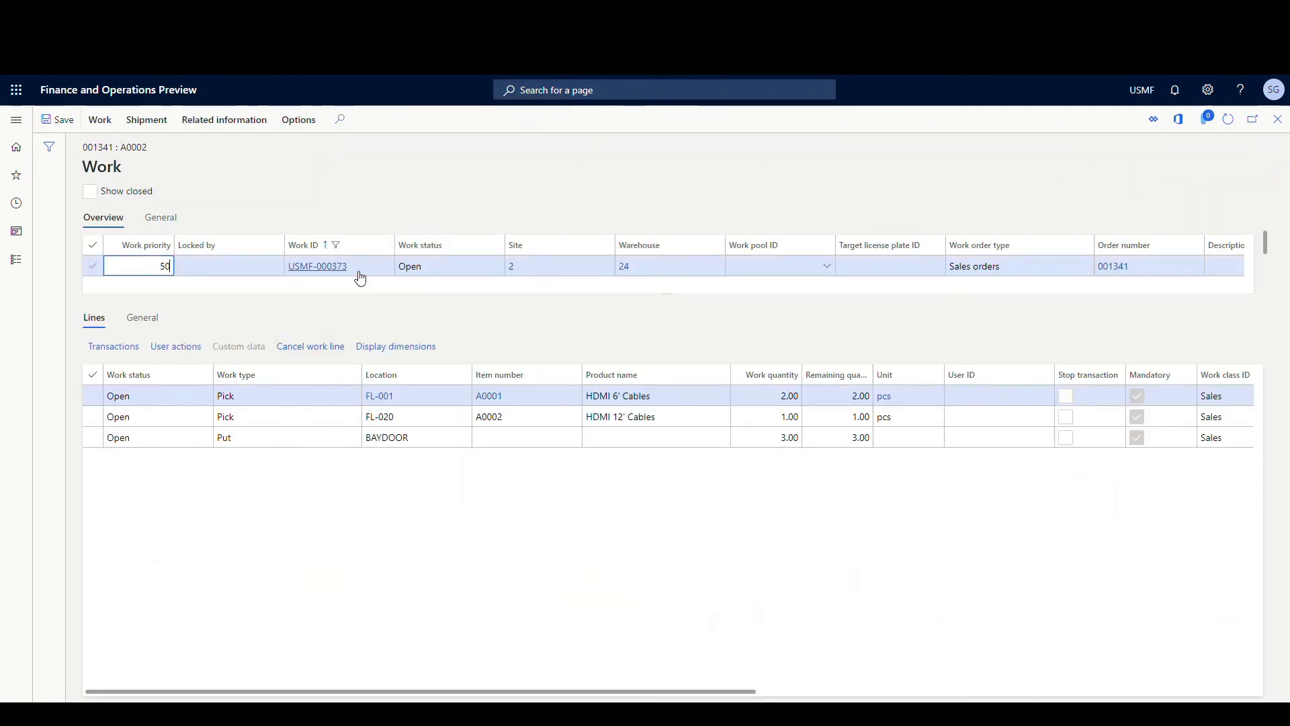
drag(357, 272, 292, 272)
right_click(310, 268)
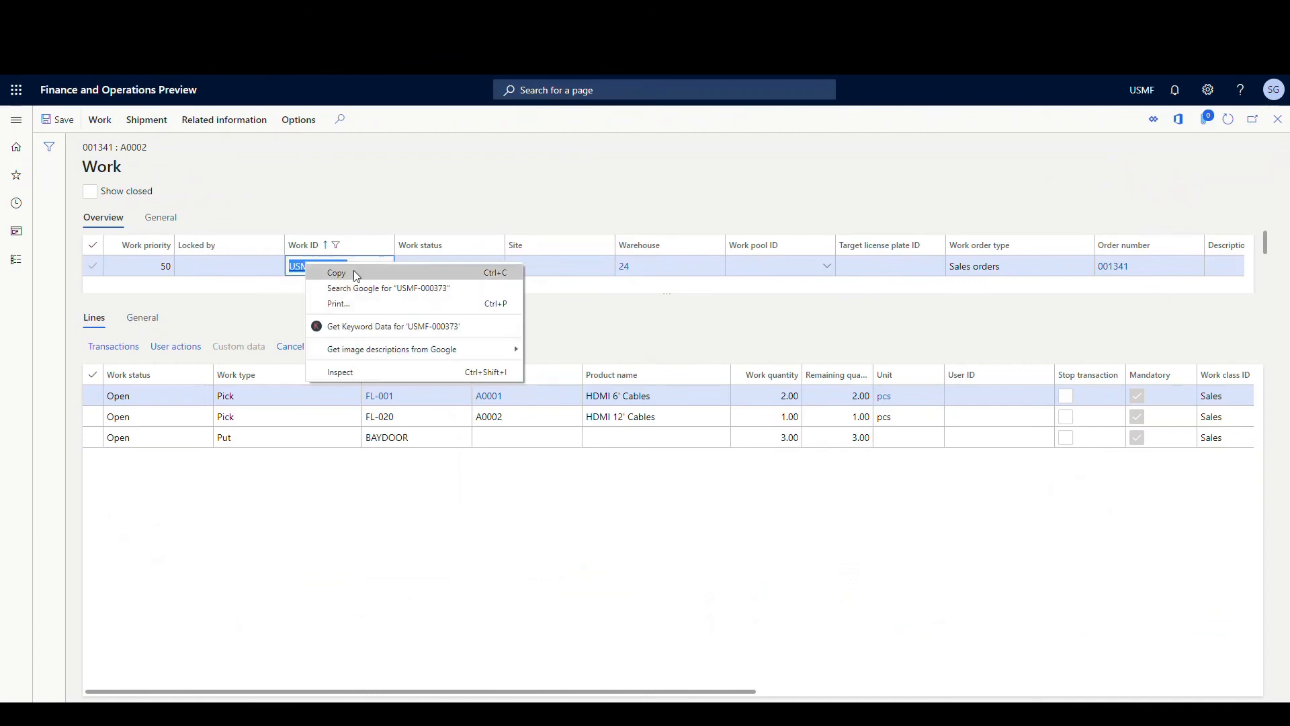
click(355, 273)
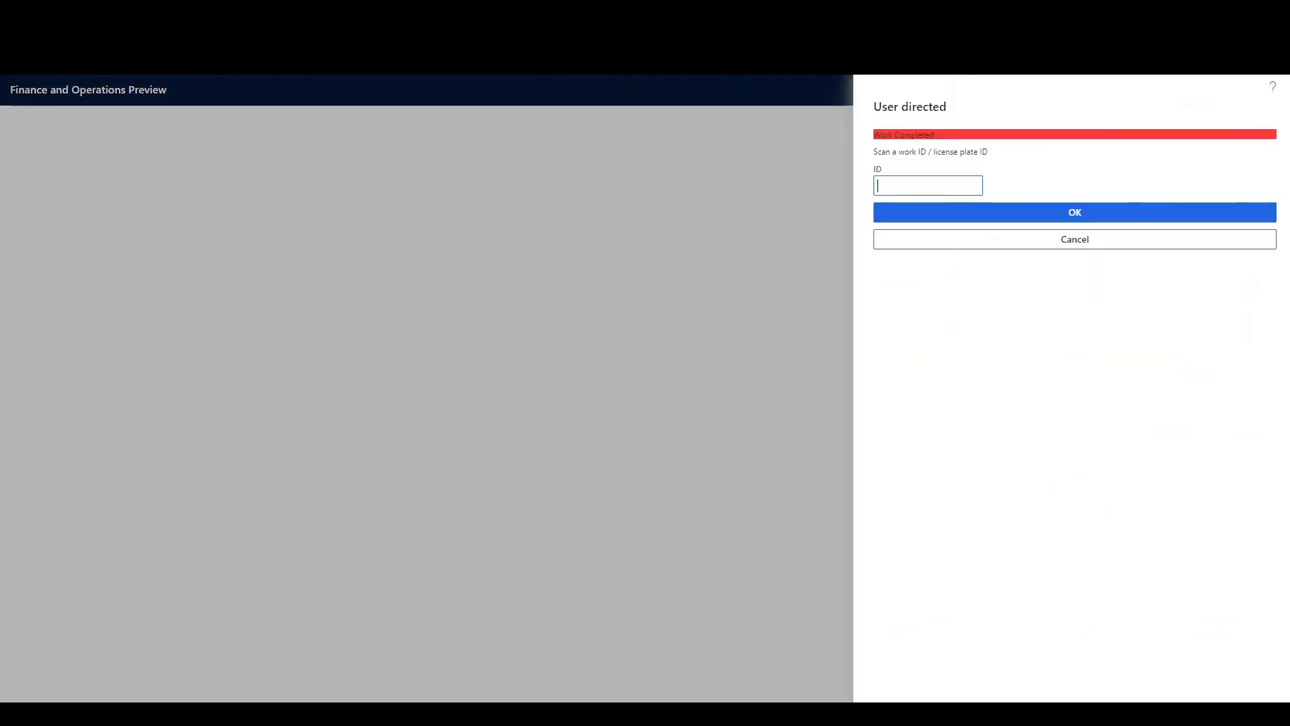
In the mobile device screen, restart Sales Picking from the Outbound menu and submit the copied work ID.
click(1054, 243)
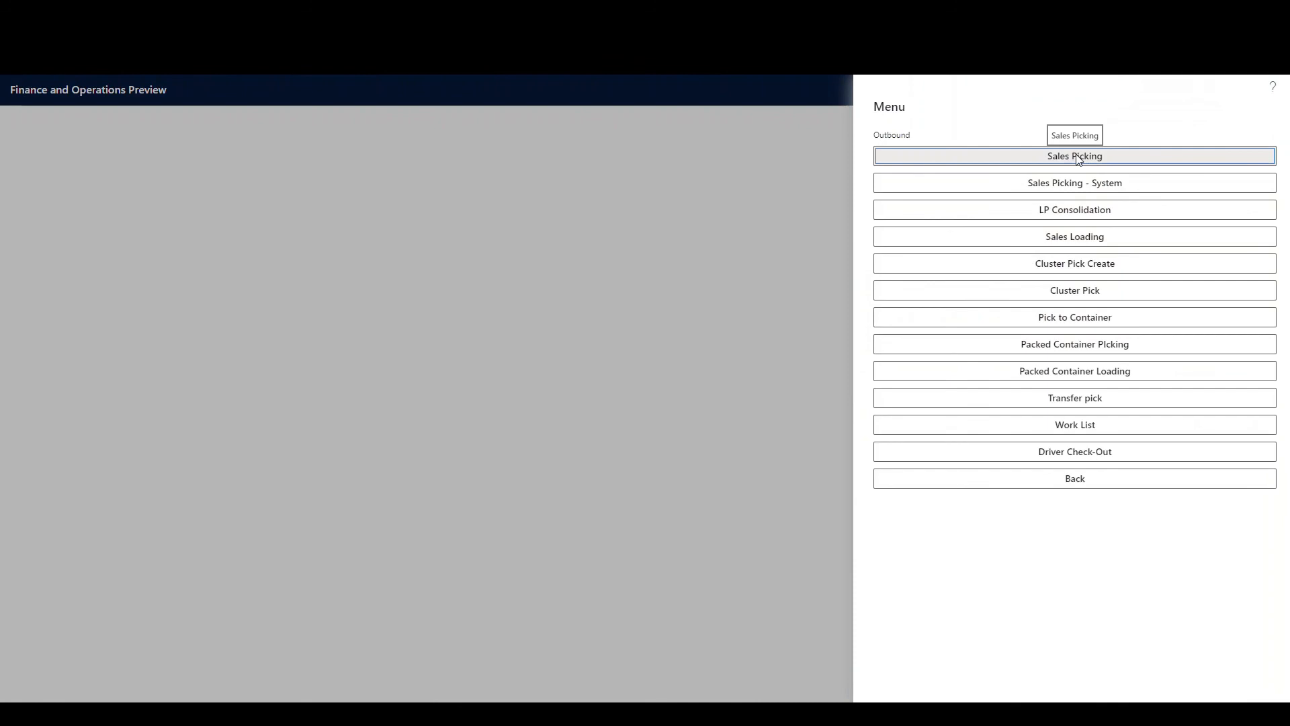
click(1078, 157)
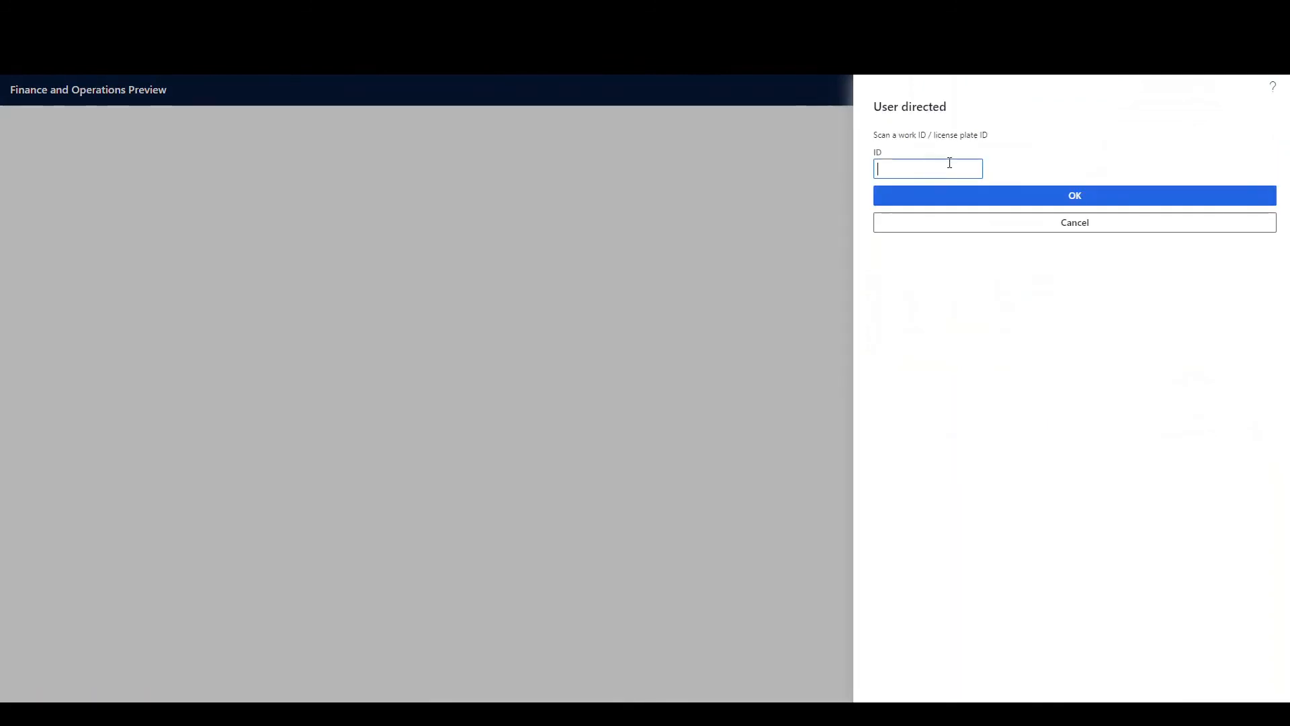
key(ctrl+v)
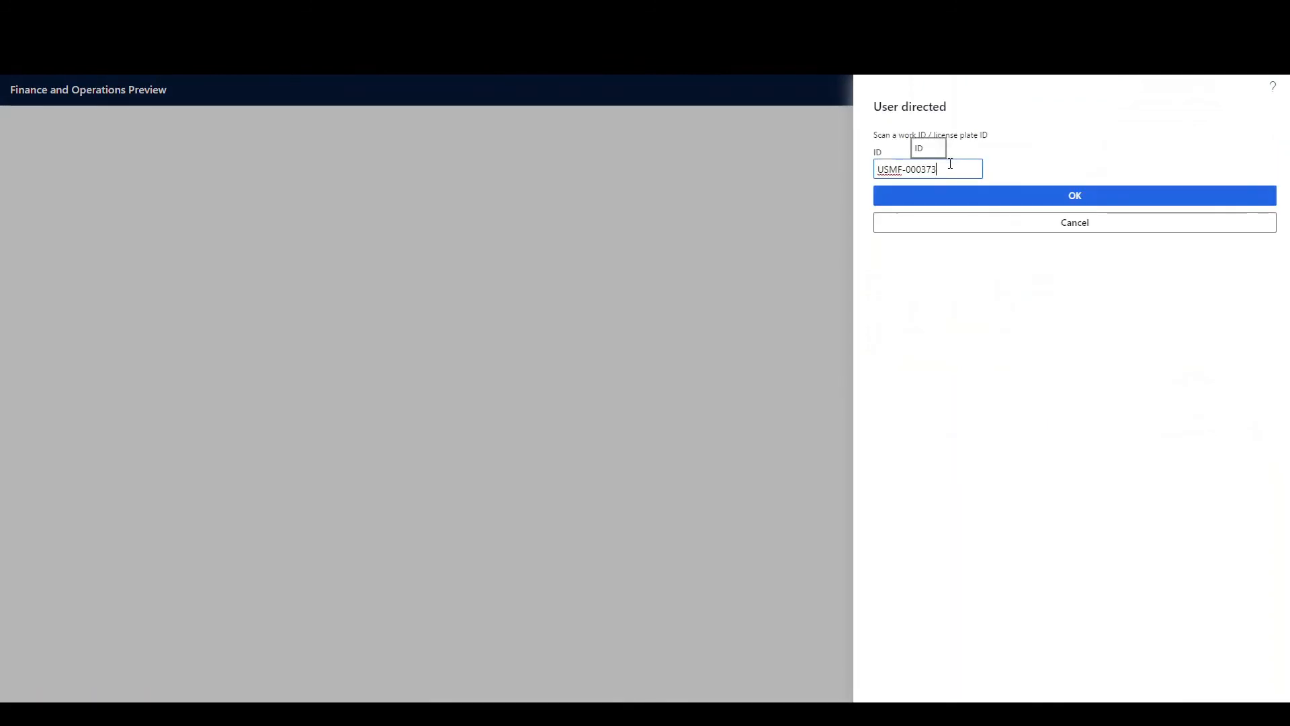
click(1089, 198)
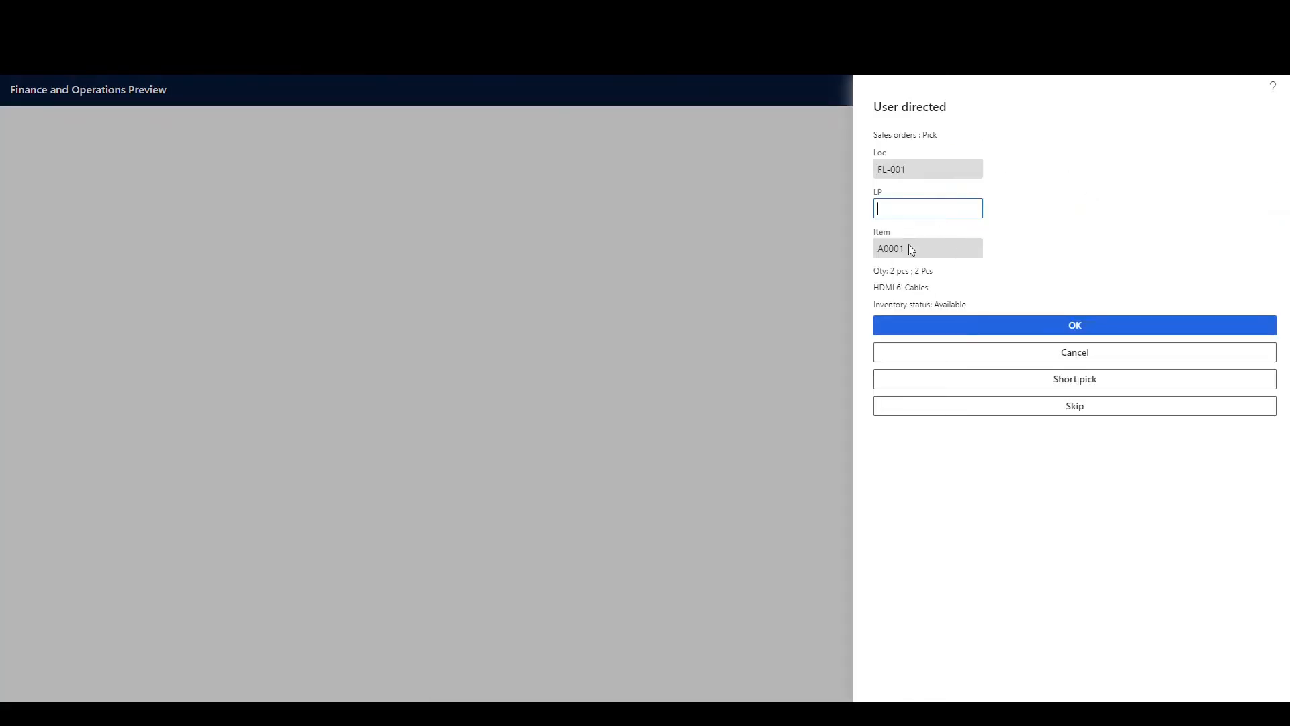
Pick item A0001 from license plate 24 at FL-001 onto target license plate USMF-000000264.
text(24)
click(1112, 330)
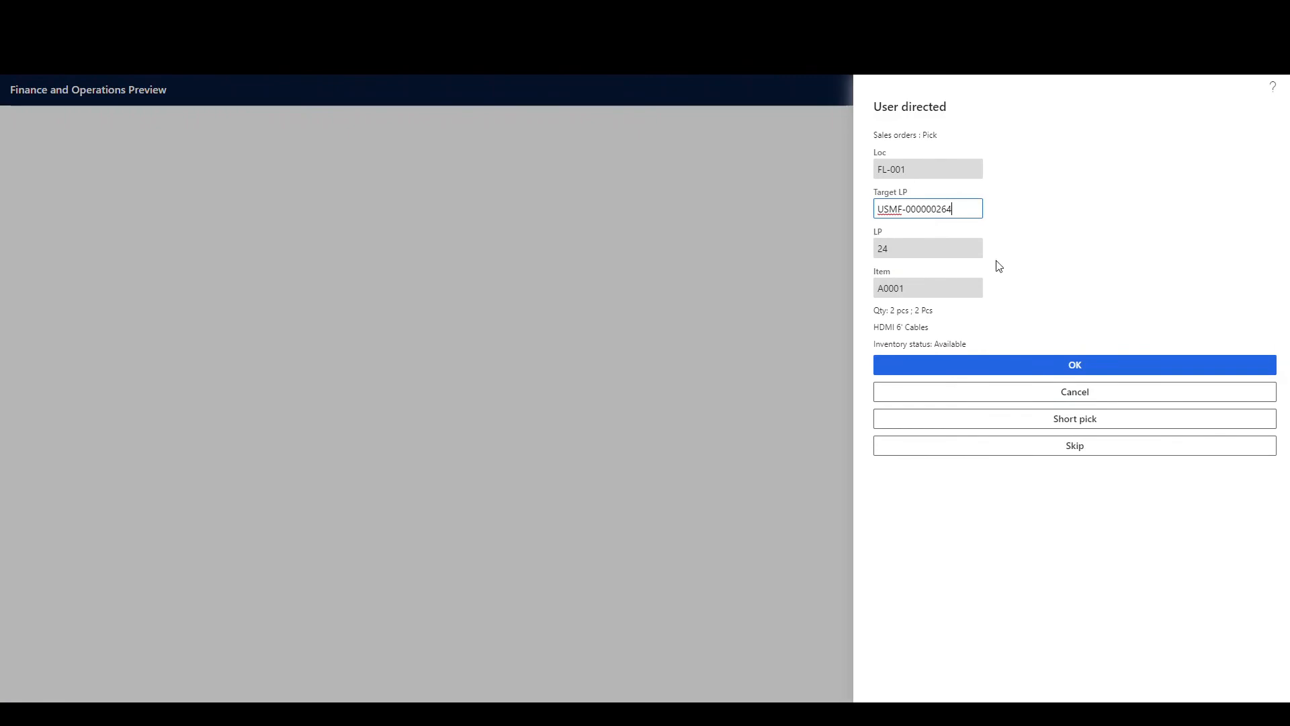
click(1077, 365)
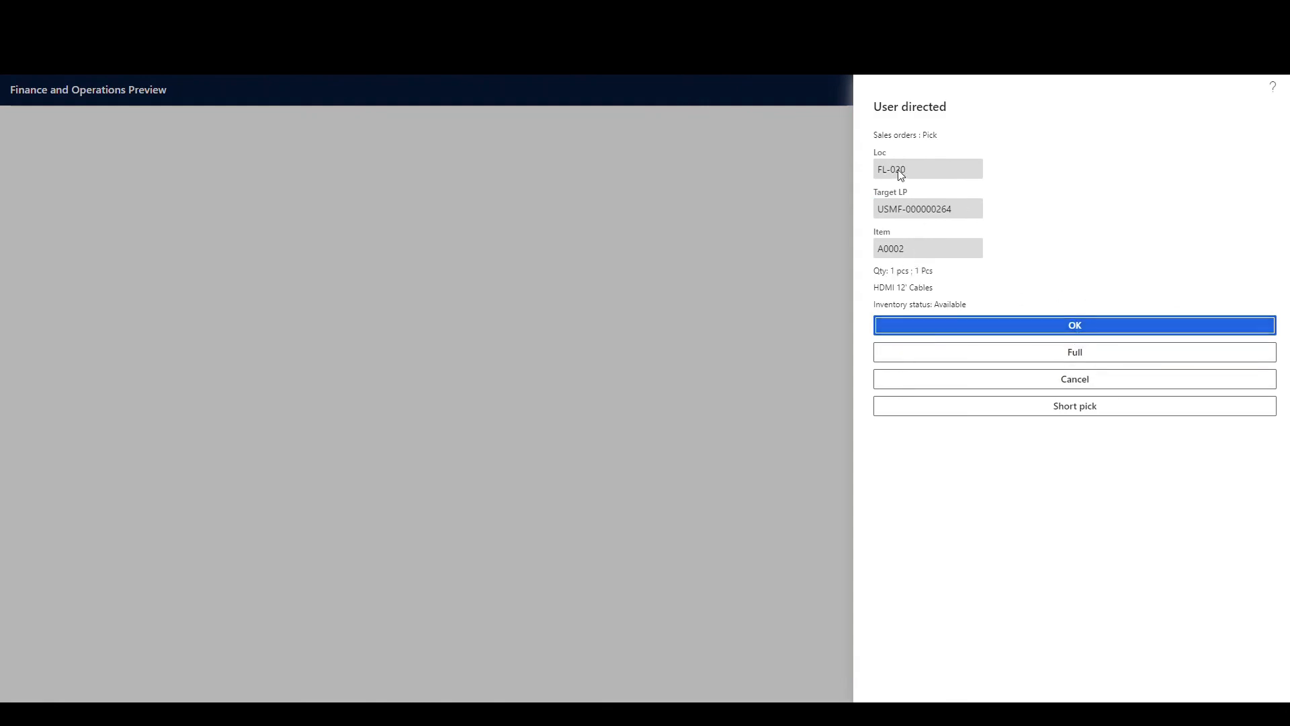
Confirm the pick of item A0002 from FL-020 and the put of the picked items to BAYDOOR.
drag(909, 171, 874, 176)
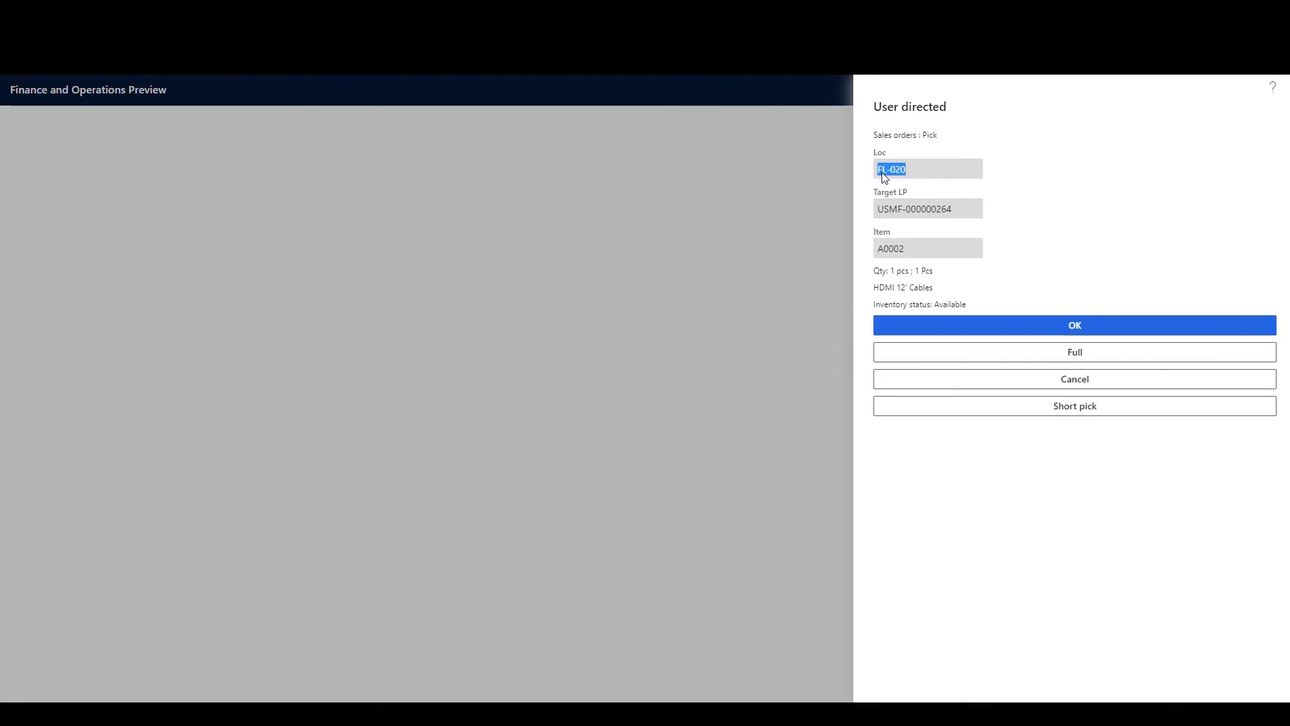
right_click(885, 176)
click(1010, 177)
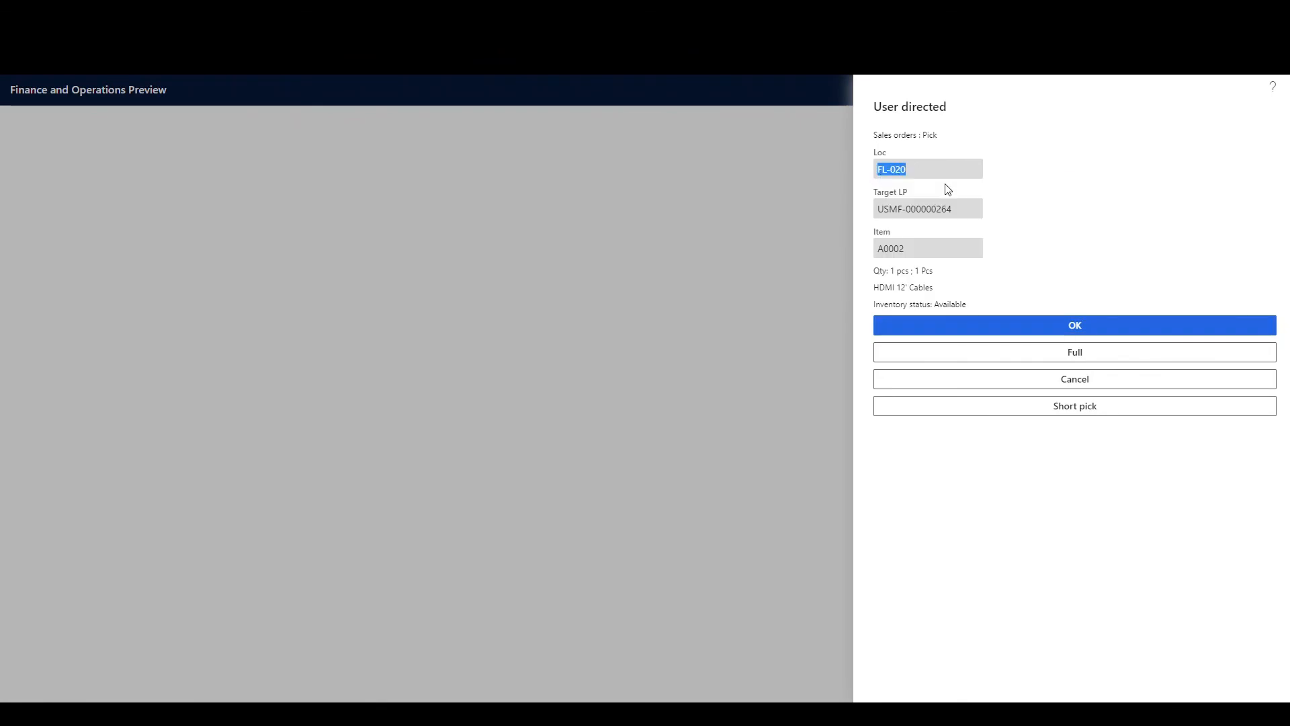
click(1075, 326)
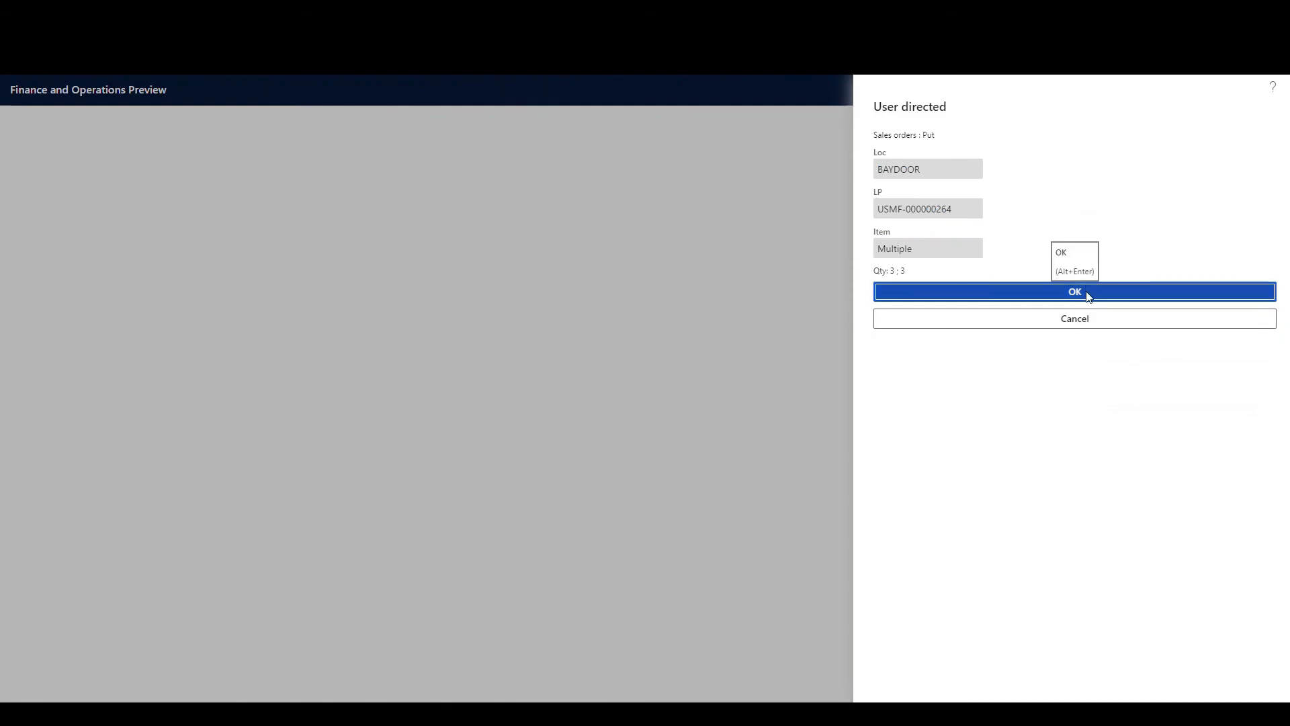
click(1089, 295)
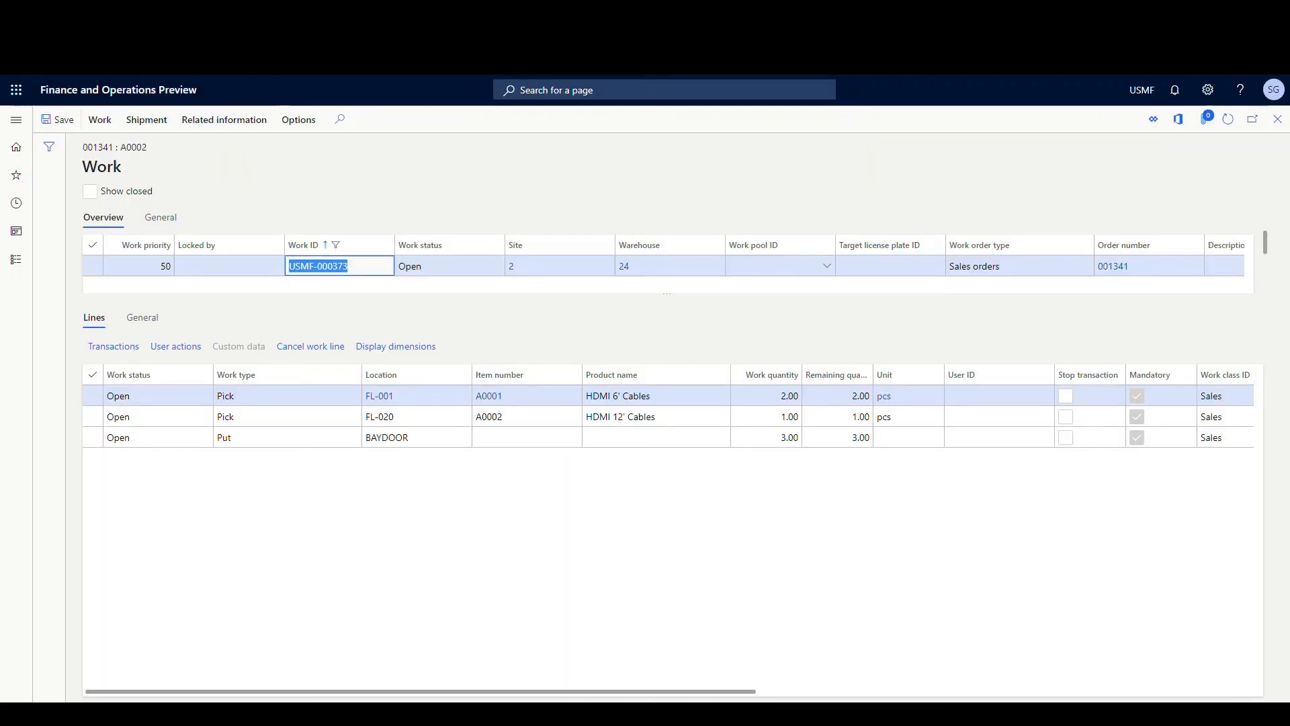
Refresh the work details and the A0002 on-hand list to check the work status and the FL-020 quantity.
click(1228, 122)
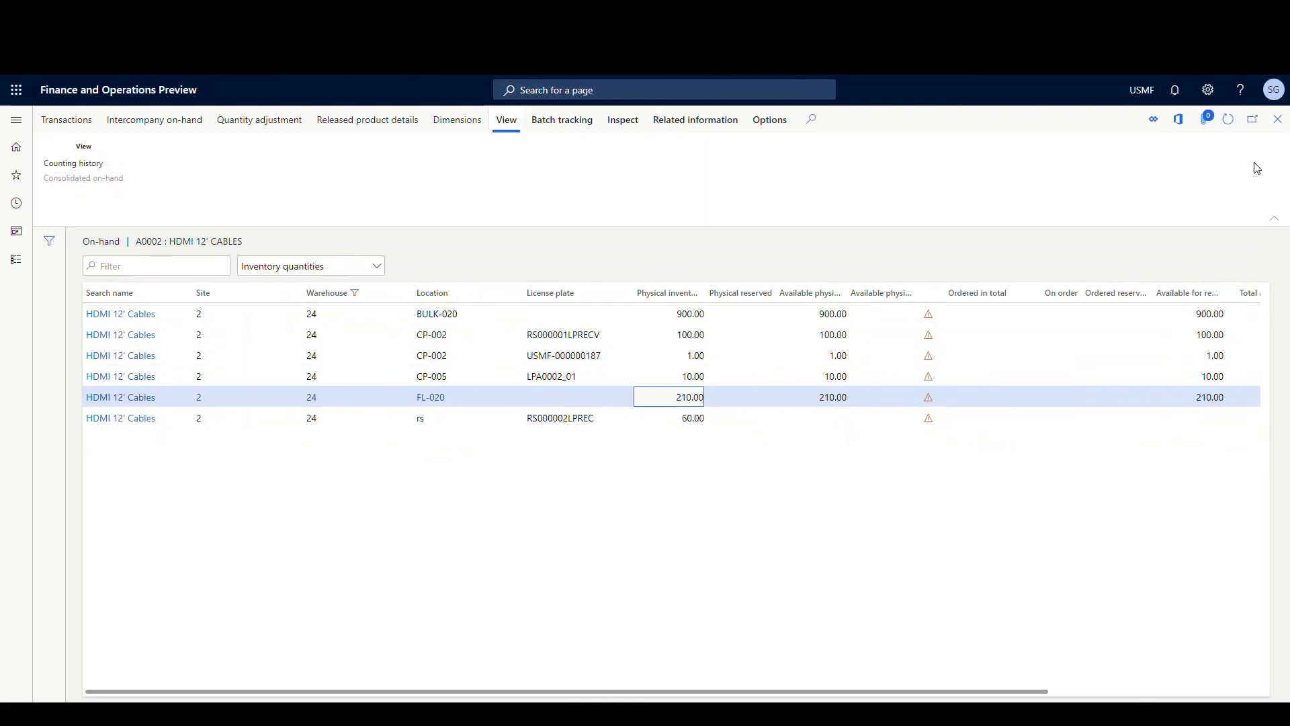
click(1227, 121)
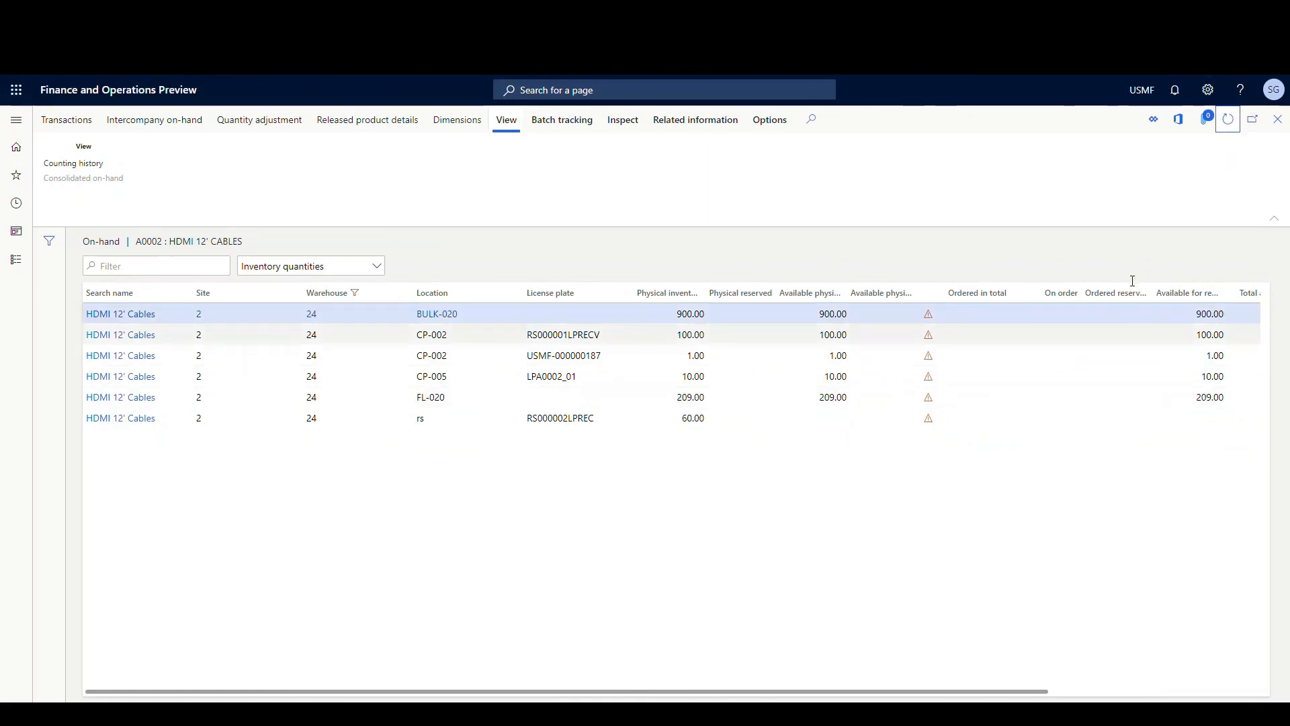
click(1276, 120)
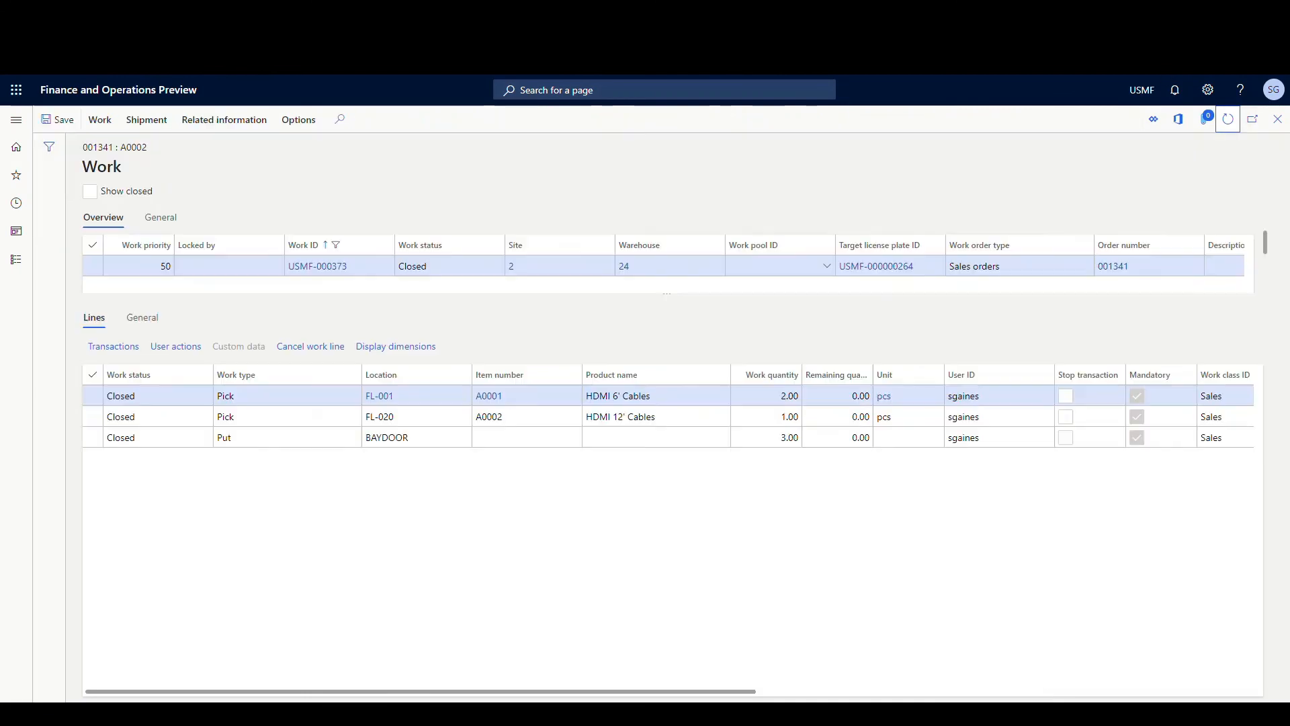
Return to the sales order and open the shipment details for the A0002 line.
click(1273, 123)
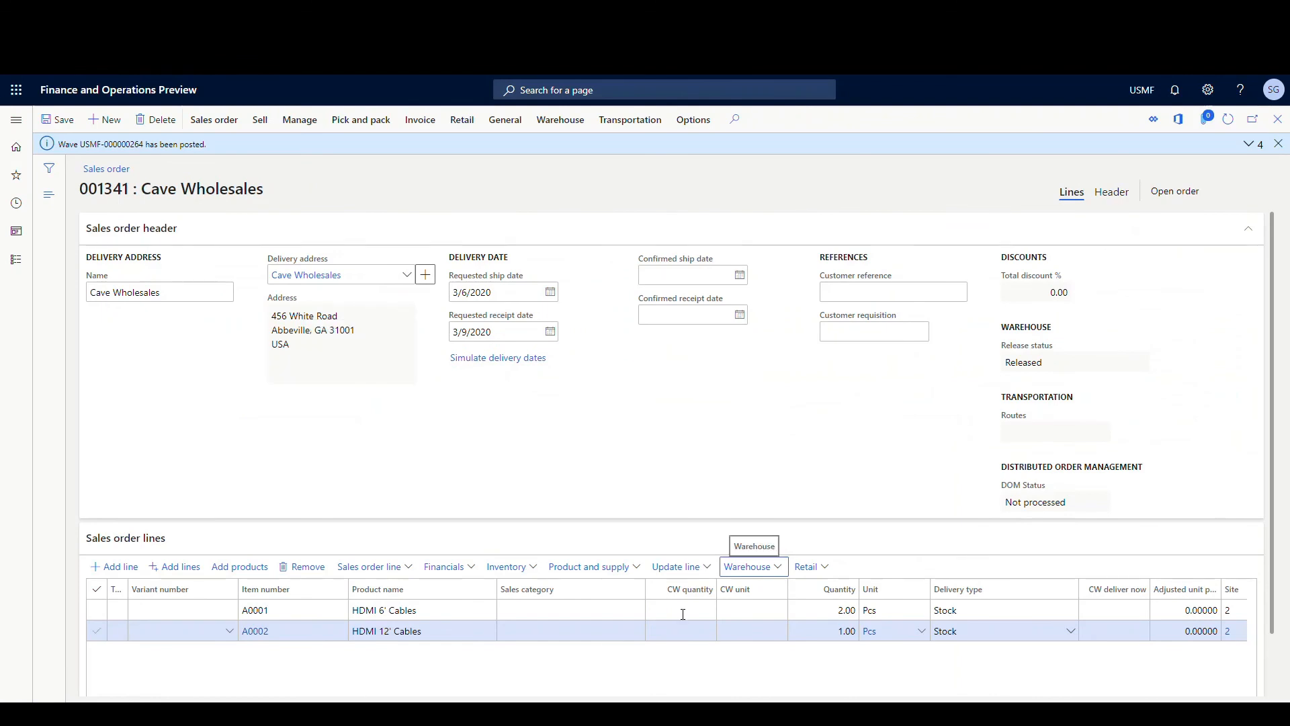
click(780, 570)
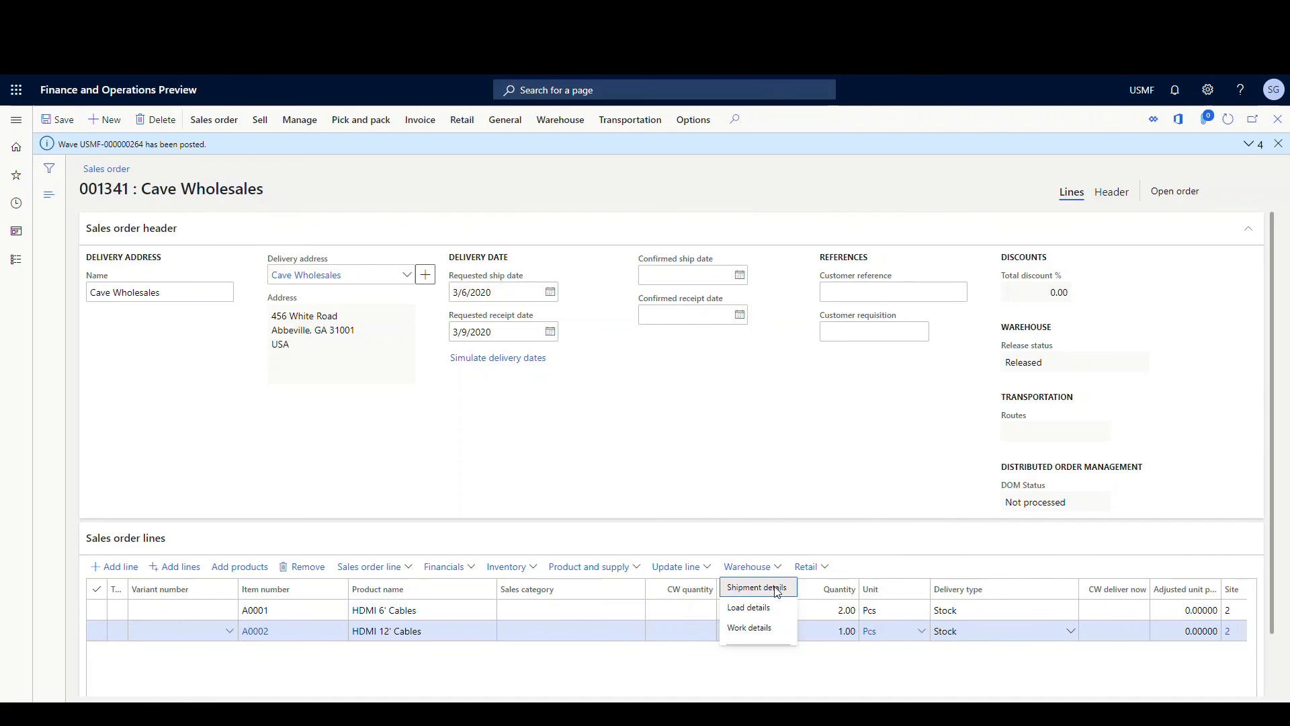
click(778, 590)
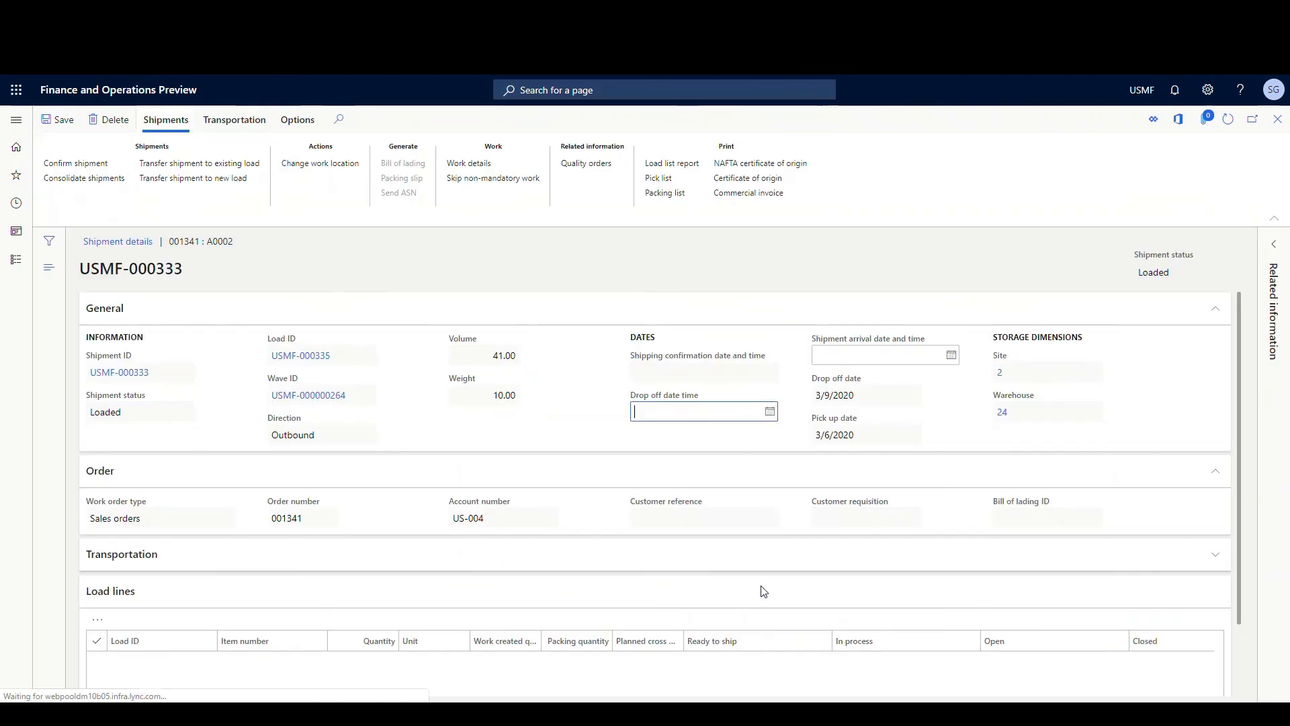
Select the A0002 load line of the shipment and open it for reducing its picked quantity.
scroll(369, 485, down, 1)
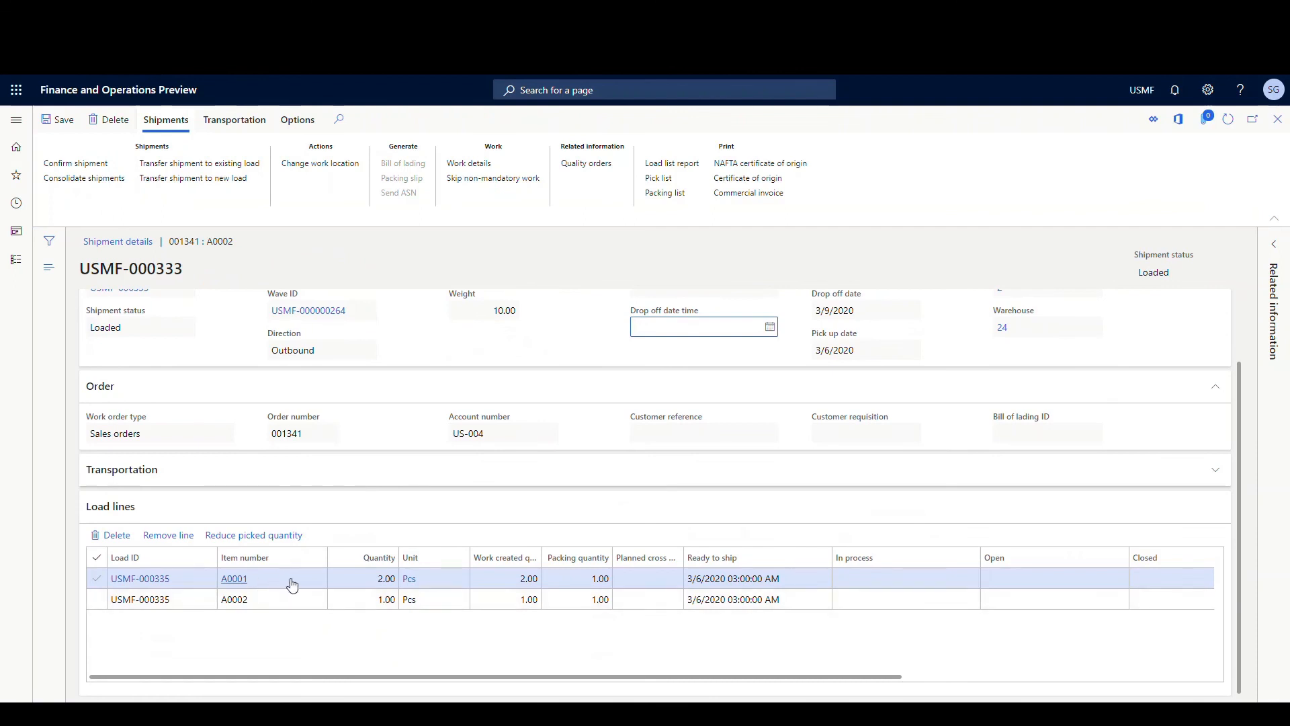
mouse_move(292, 584)
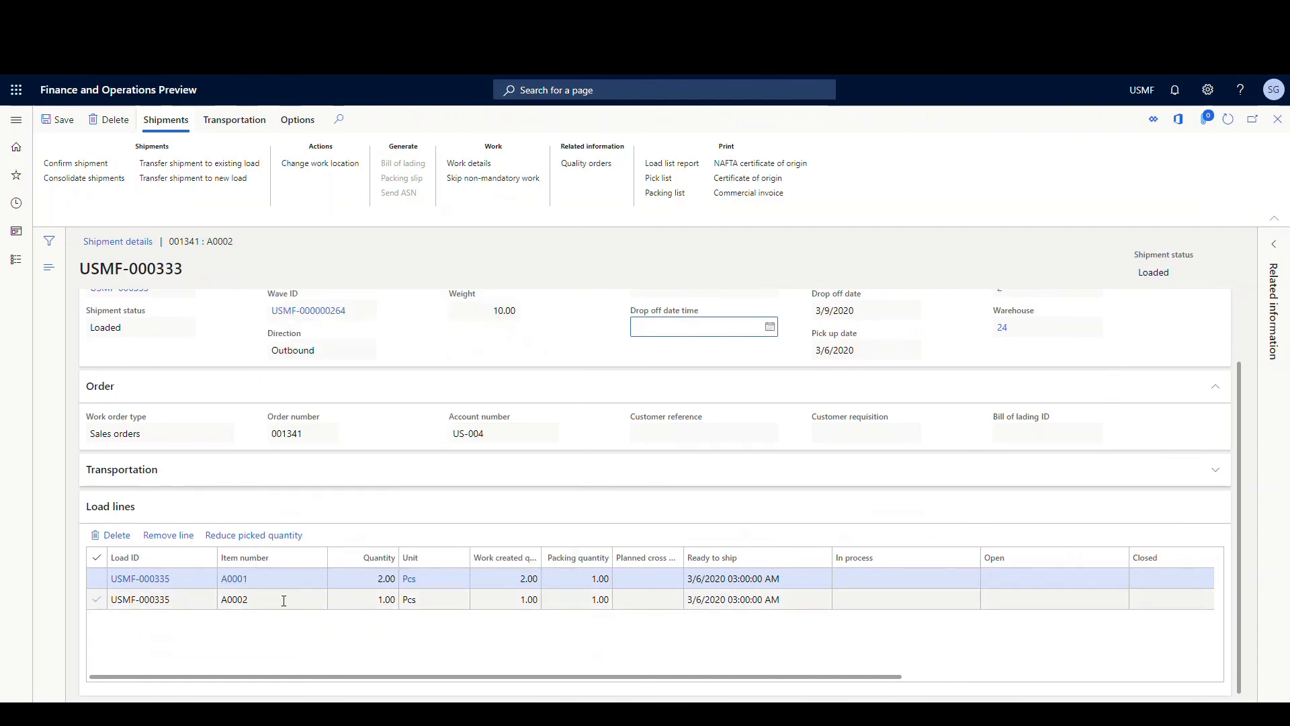
click(283, 600)
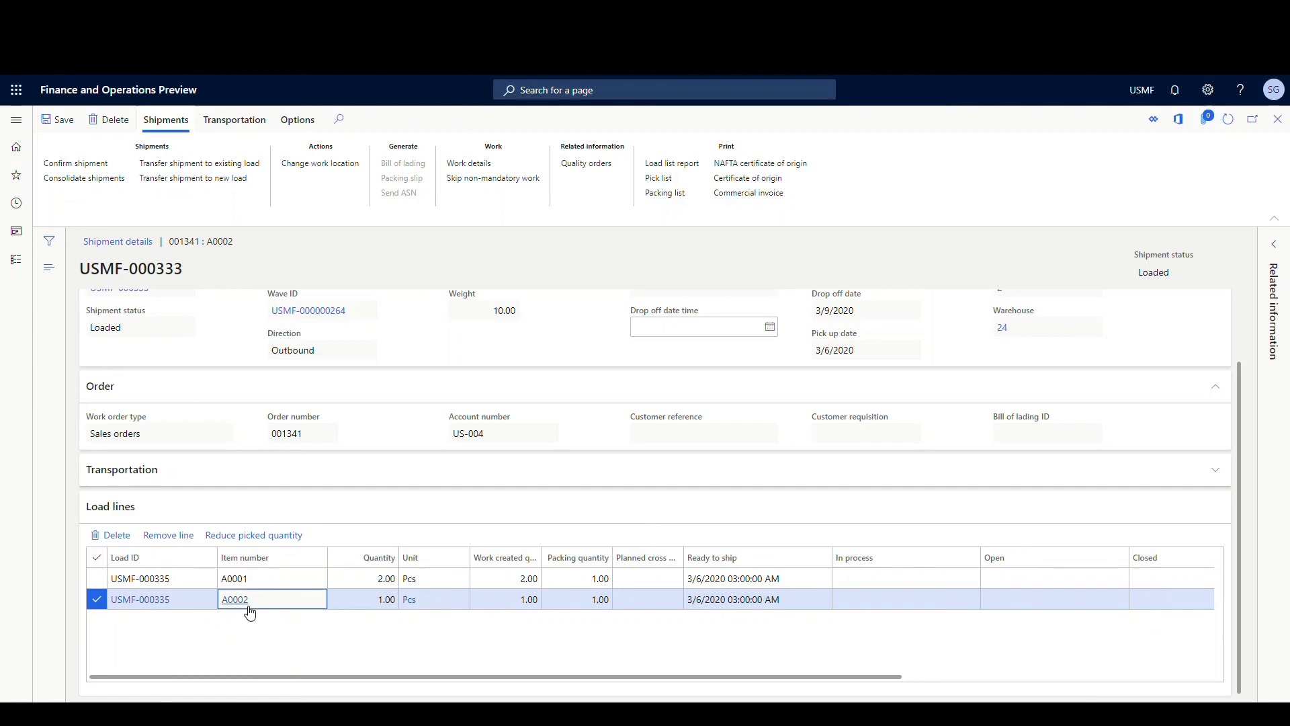
click(271, 538)
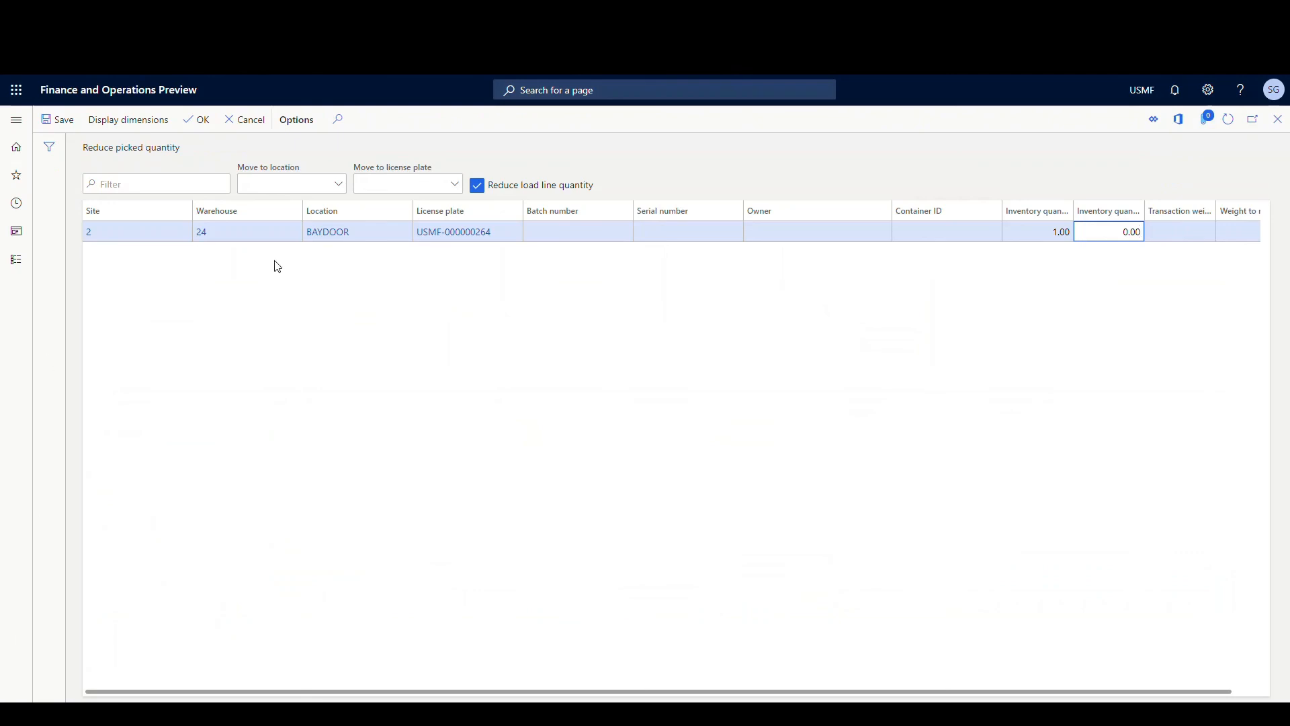
Set the move-to location to FL-020 and the inventory quantity to unpick to 1, and confirm the reduction.
click(296, 187)
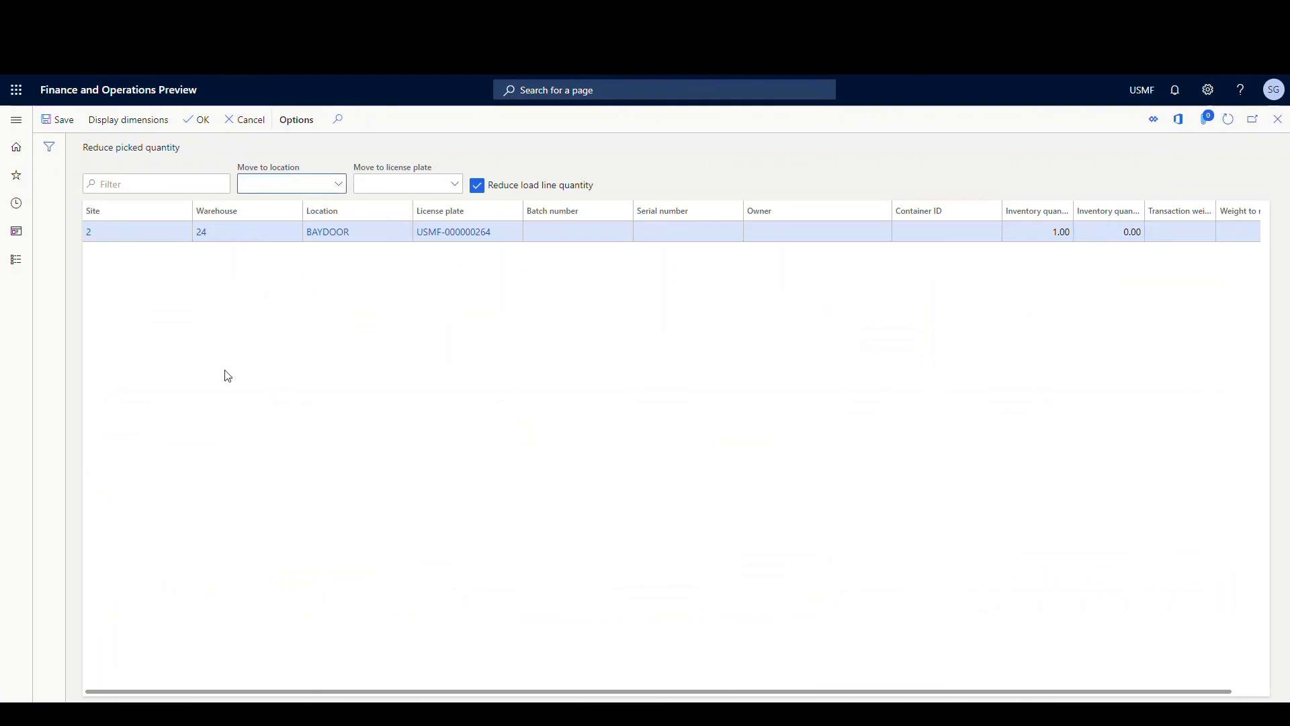
text(FL-020)
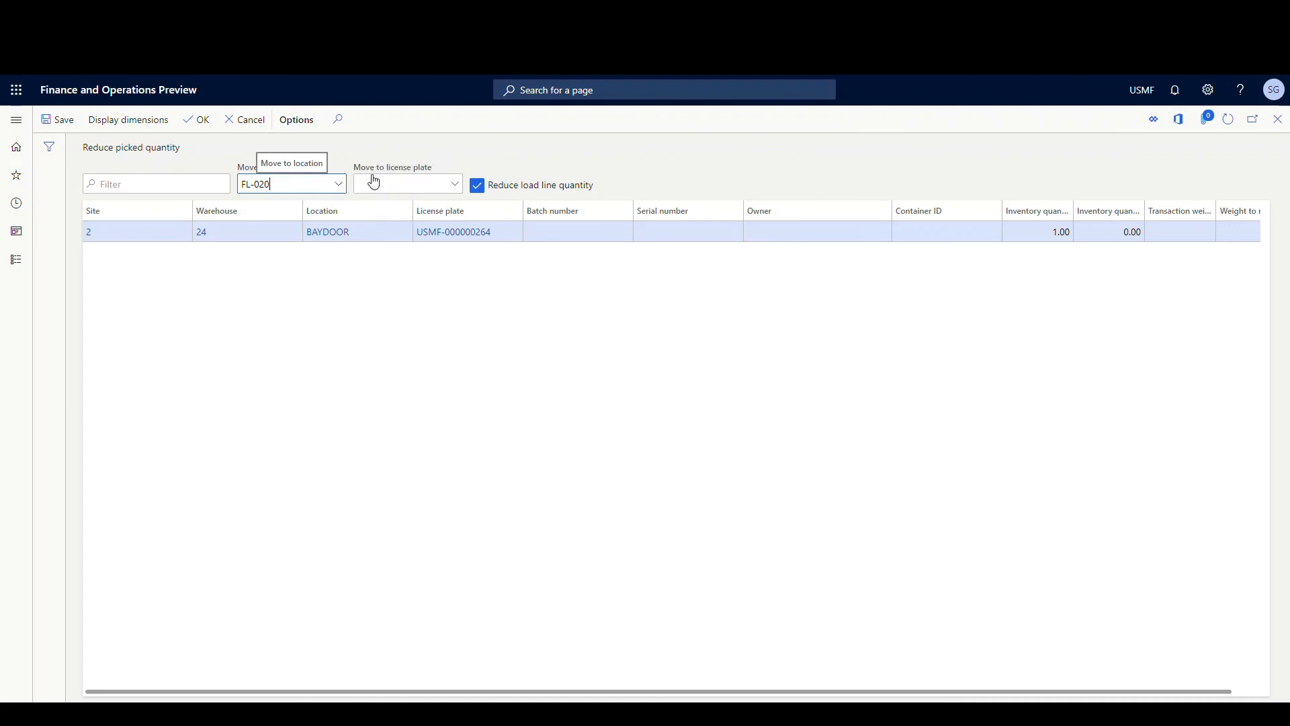
click(1110, 230)
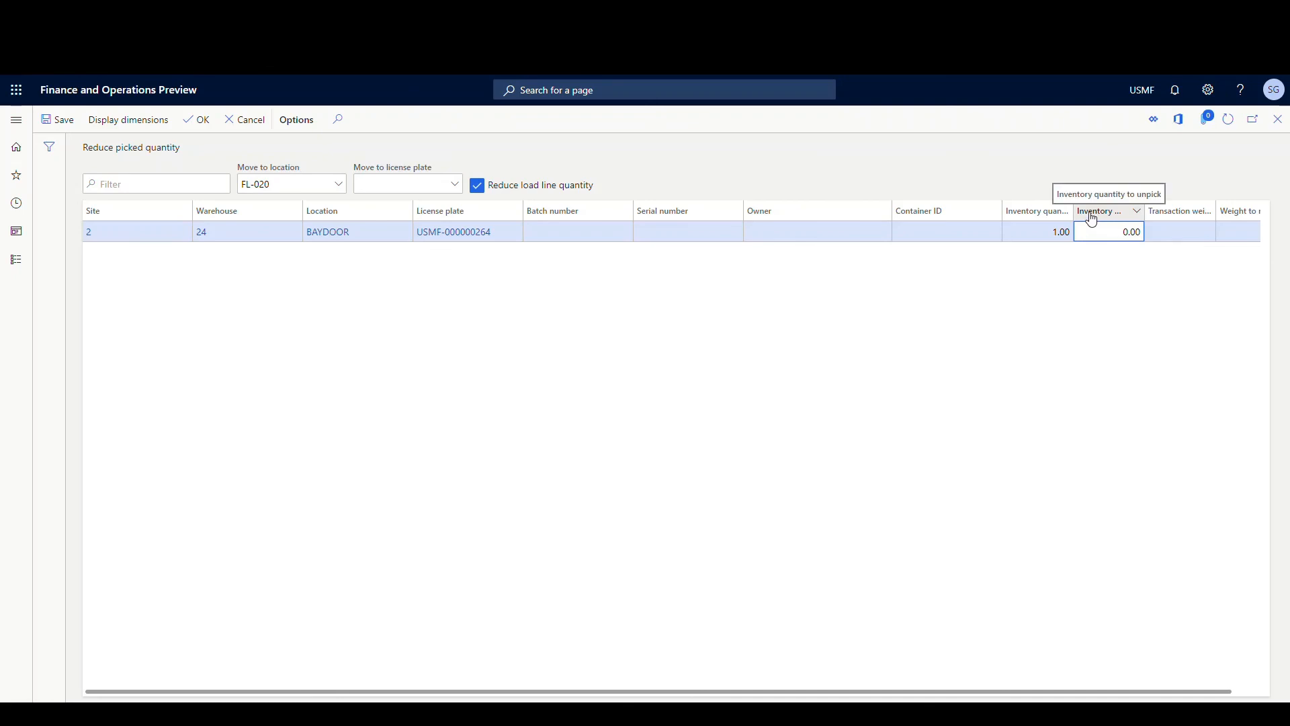
key(ctrl+a)
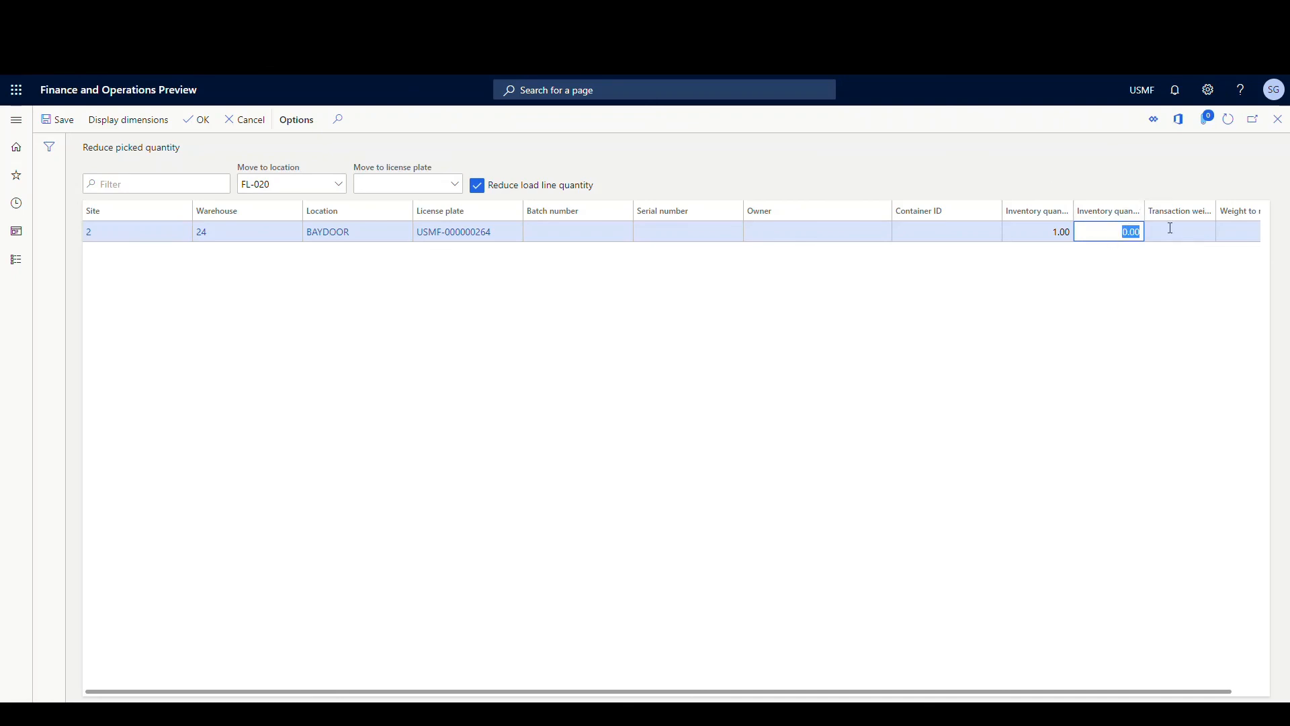
text(1)
key(Tab)
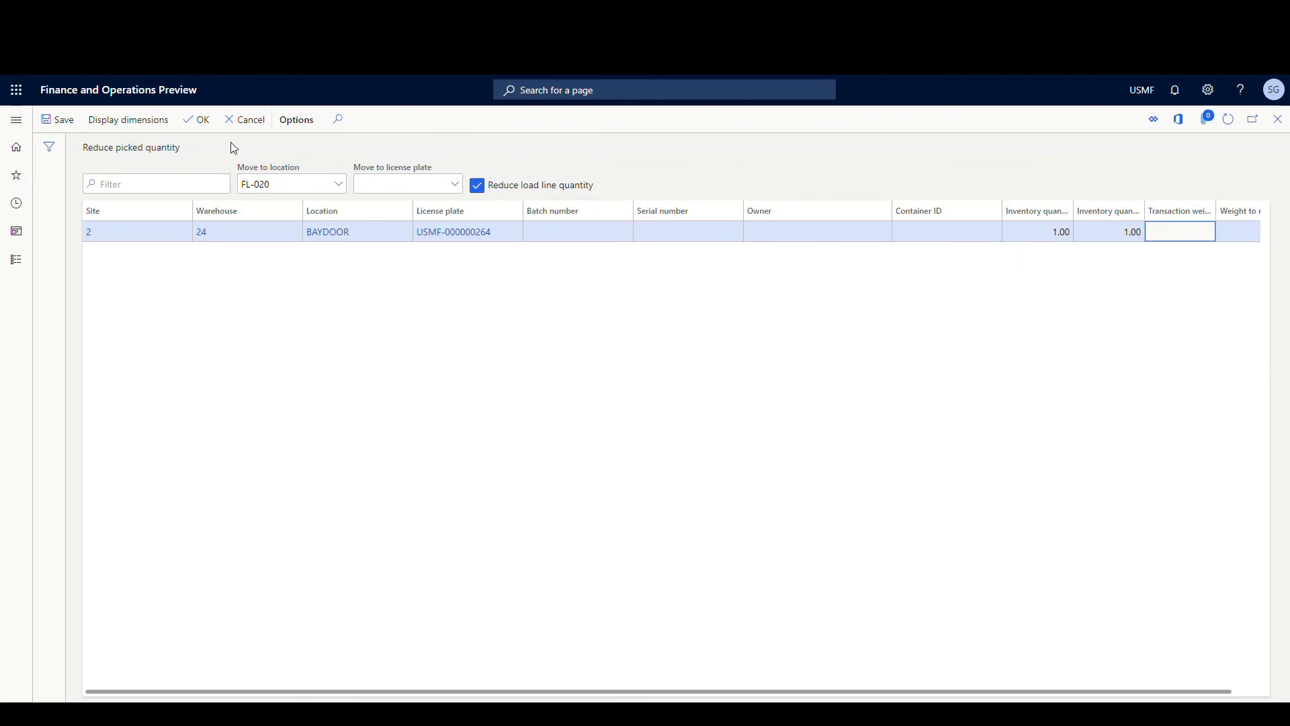
click(202, 122)
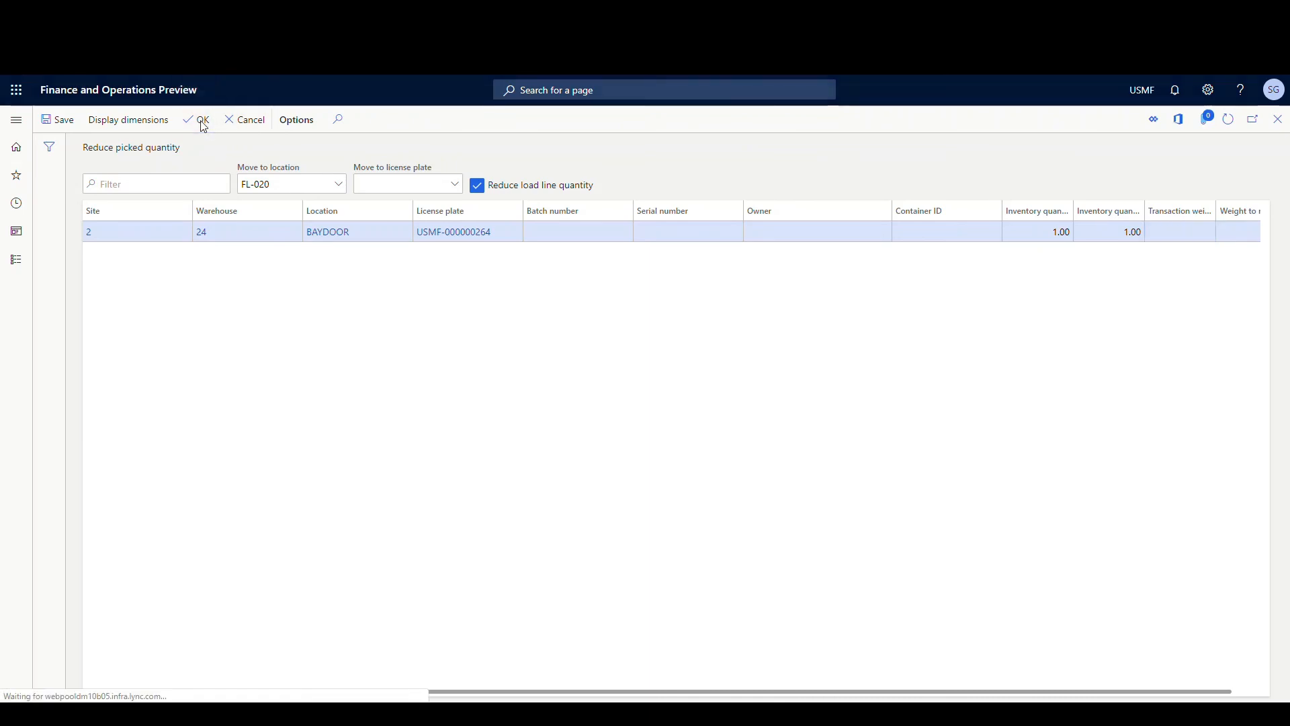